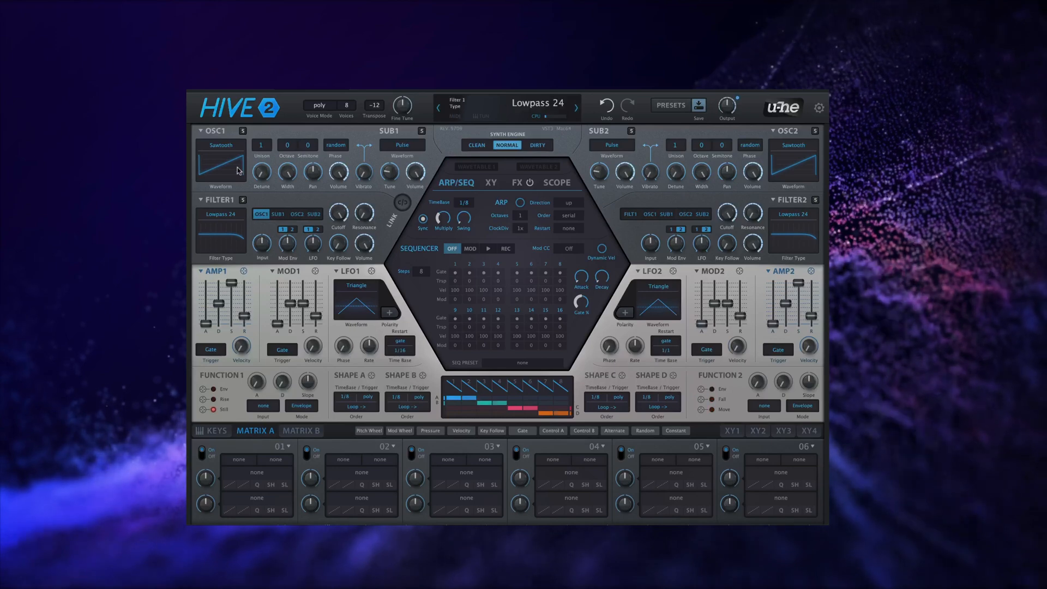
Set oscillator 1's unison to 2 voices and adjust its detune
{"action": "left_click", "coordinate": [260, 145]}
{"action": "left_click", "coordinate": [276, 156]}
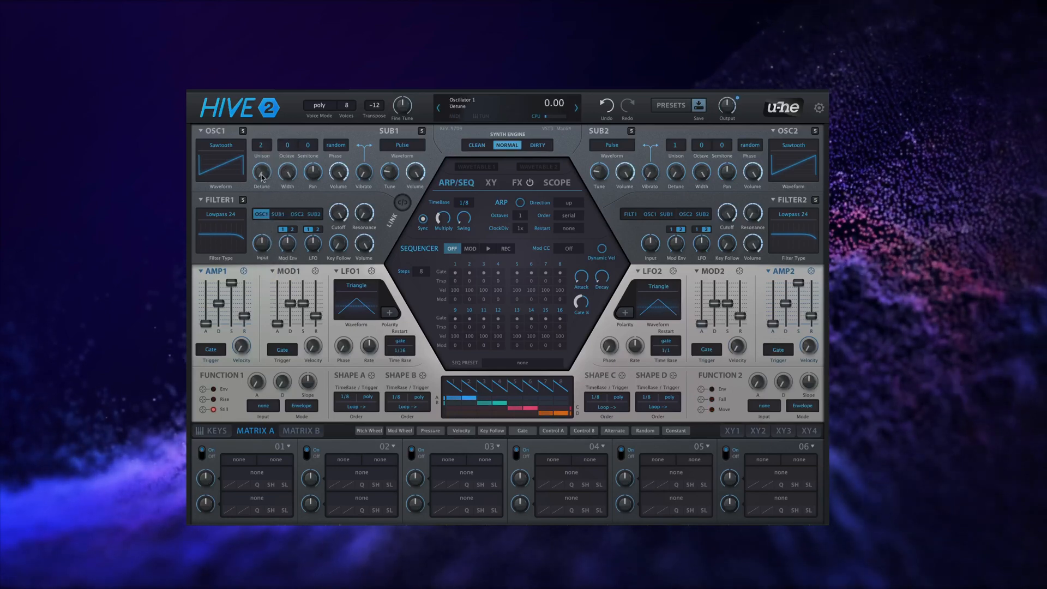
{"action": "scroll", "coordinate": [263, 164], "scroll_direction": "up", "scroll_amount": 2}
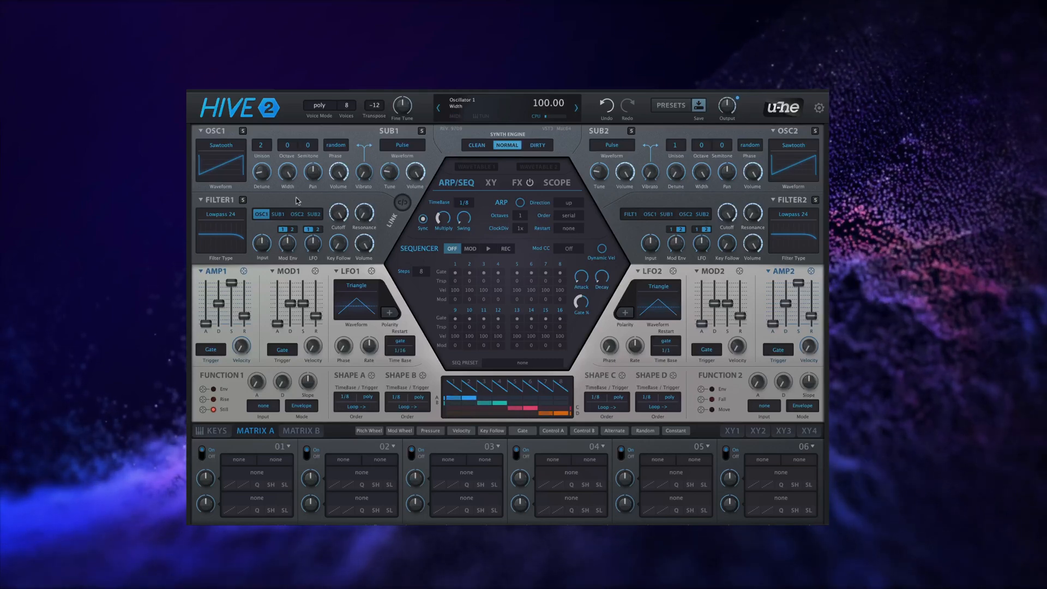
Lower filter 1's cutoff and reshape amp envelope 1 with a longer attack, longer release and slightly reduced sustain
{"action": "left_click_drag", "start_coordinate": [338, 212], "coordinate": [331, 289]}
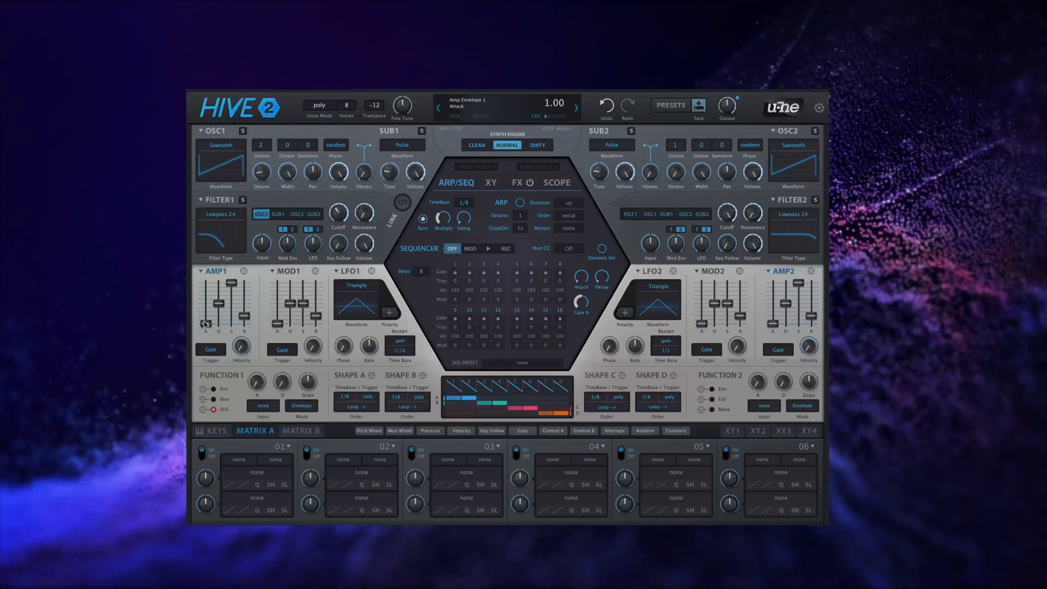
{"action": "left_click_drag", "start_coordinate": [206, 324], "coordinate": [216, 301]}
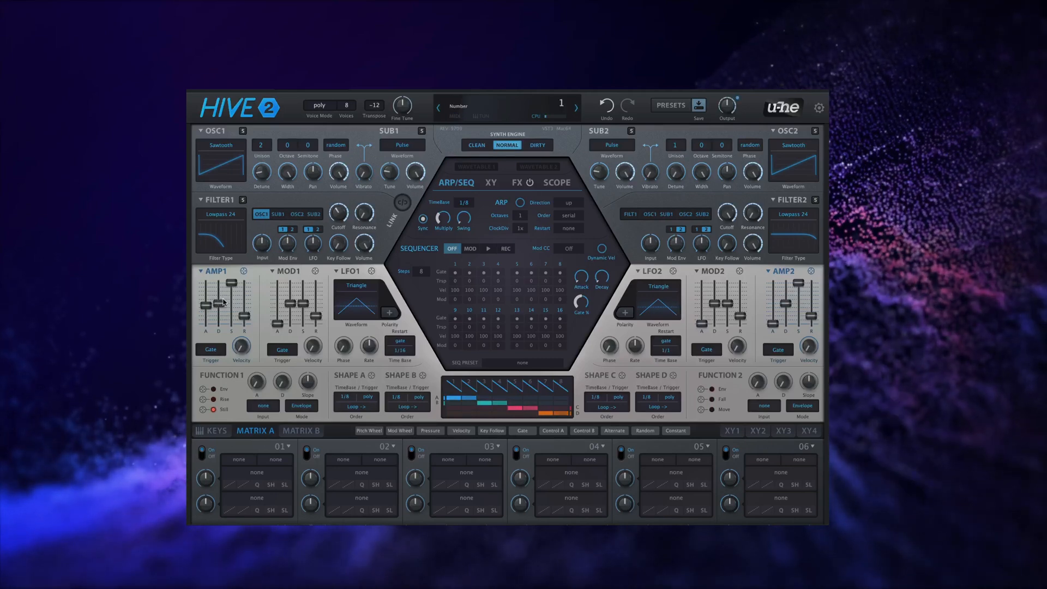
{"action": "left_click_drag", "start_coordinate": [223, 301], "coordinate": [249, 310]}
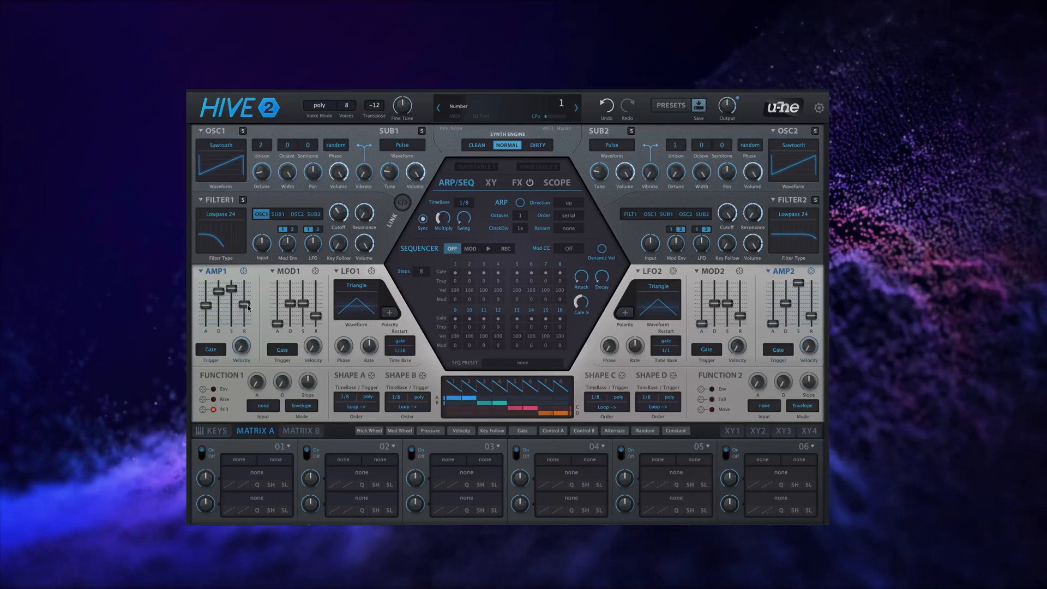
Open filter 1's cutoff fully again
{"action": "left_click_drag", "start_coordinate": [339, 214], "coordinate": [339, 179]}
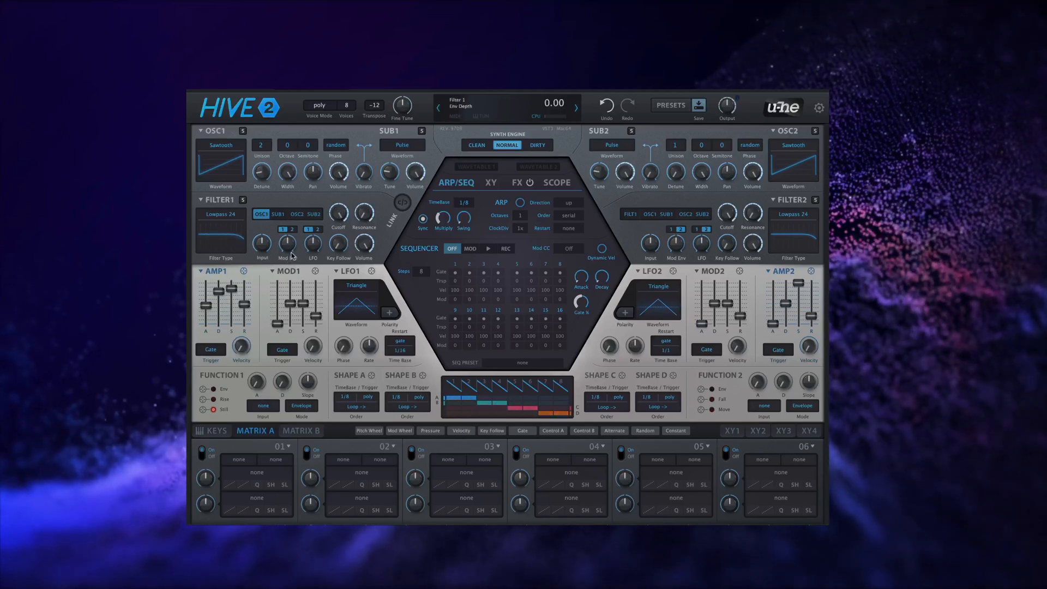
{"action": "left_click_drag", "start_coordinate": [347, 216], "coordinate": [342, 251]}
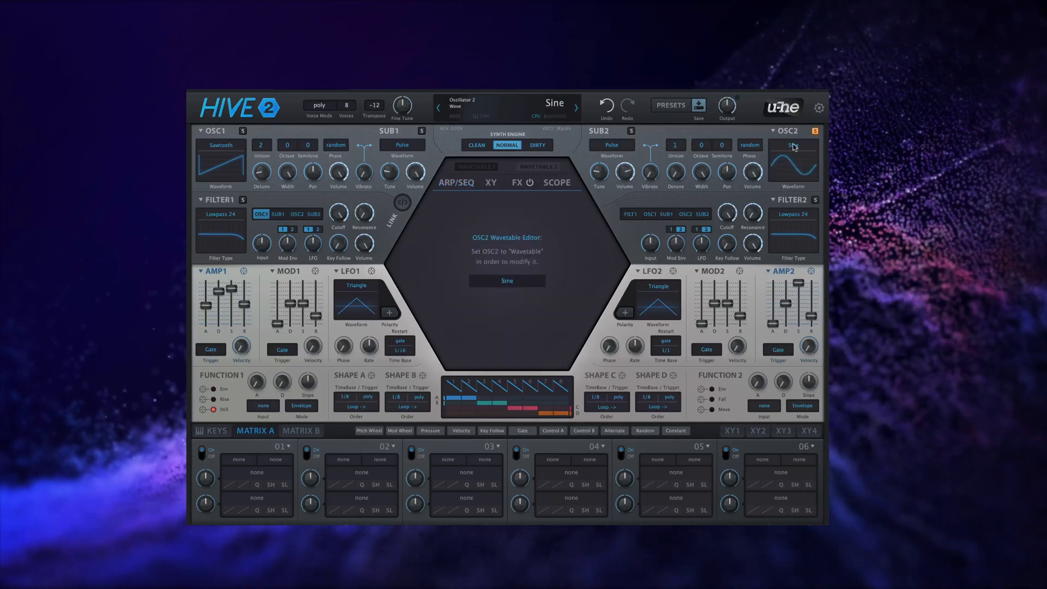
Switch oscillator 2's waveform to Wavetable and route oscillator 2 into filter 1
{"action": "left_click", "coordinate": [793, 145]}
{"action": "left_click", "coordinate": [806, 236]}
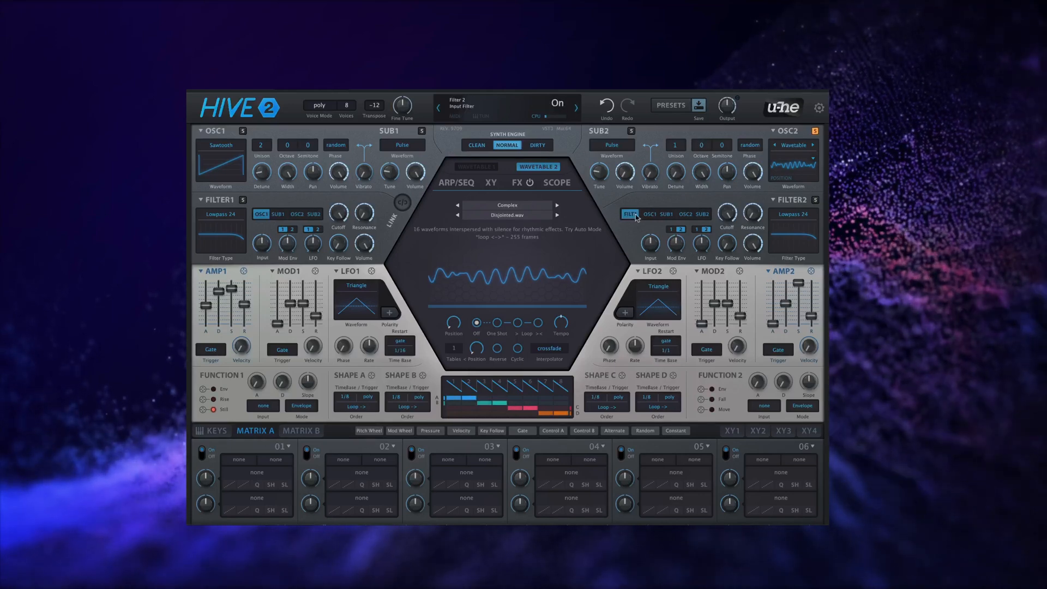
{"action": "left_click", "coordinate": [298, 214]}
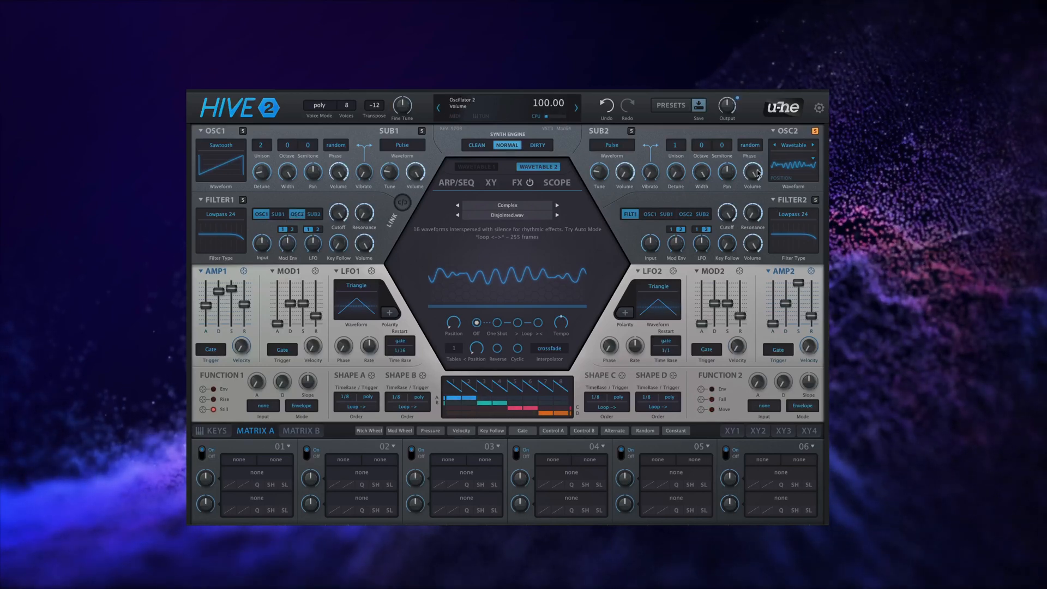
Load the Fizzulator.wav wavetable from the Complex folder into oscillator 2 and raise its wavetable position
{"action": "left_click", "coordinate": [813, 146]}
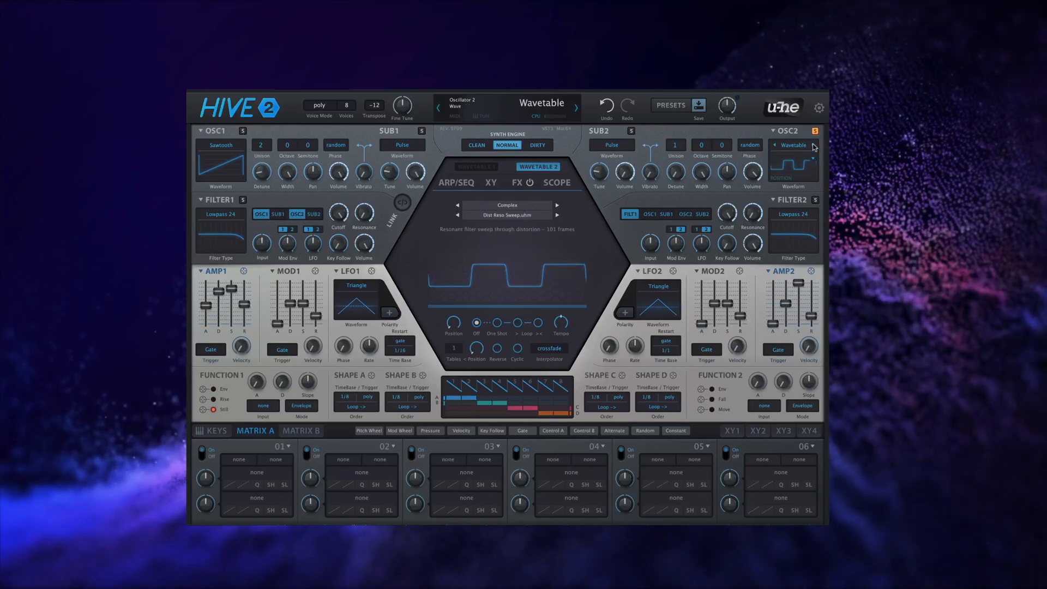
{"action": "left_click", "coordinate": [813, 145]}
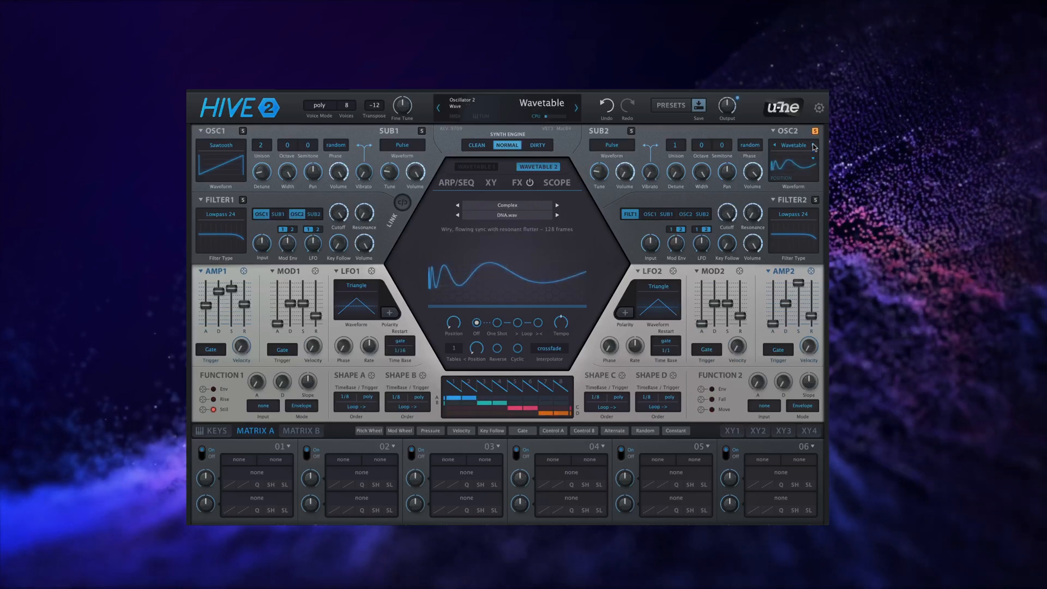
{"action": "left_click", "coordinate": [813, 146]}
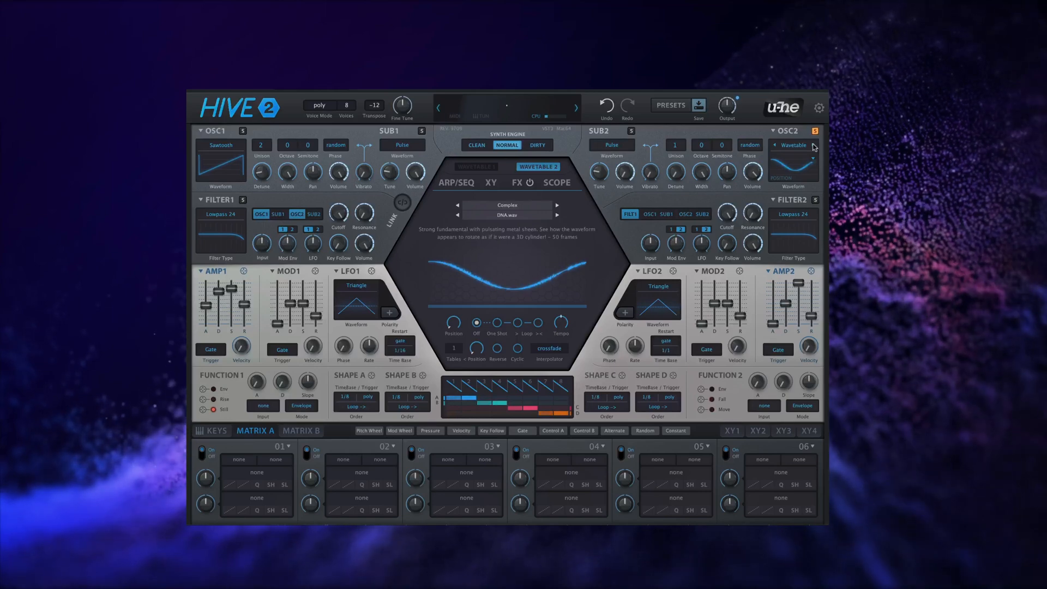
{"action": "left_click", "coordinate": [812, 146]}
{"action": "left_click", "coordinate": [813, 146]}
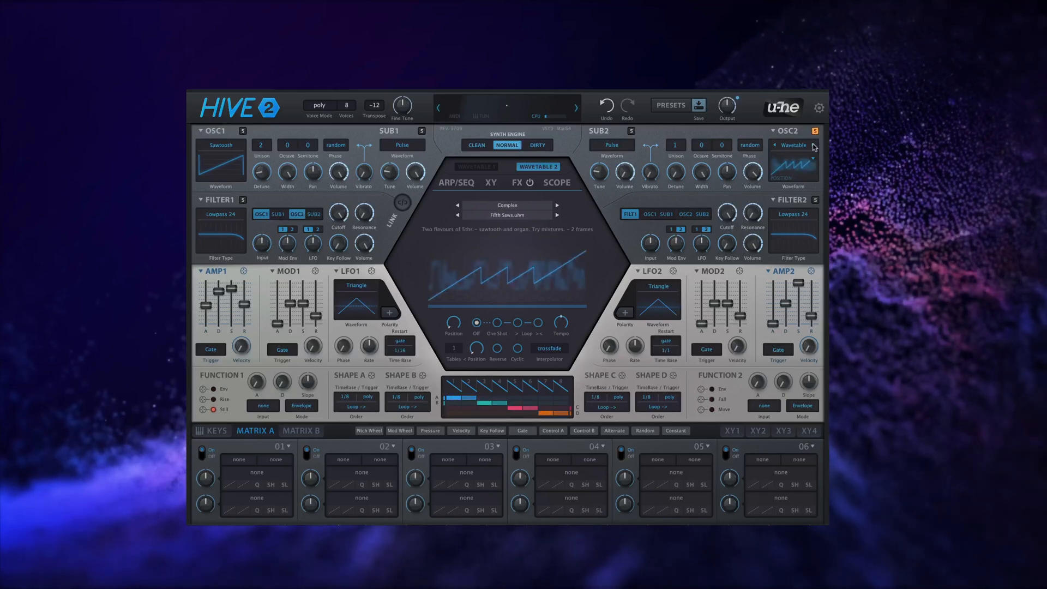
{"action": "left_click", "coordinate": [813, 146]}
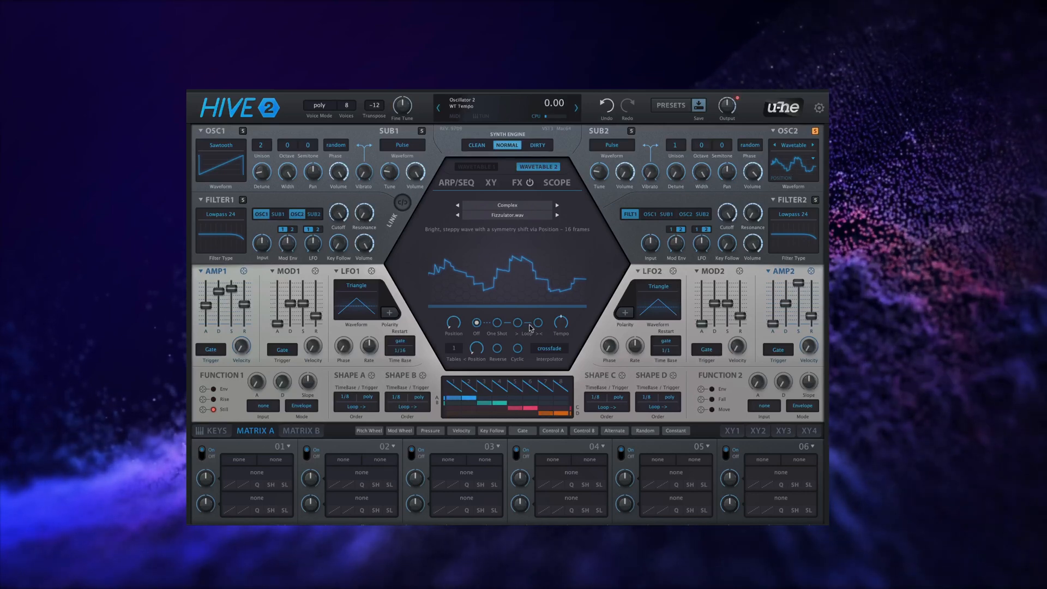
{"action": "left_click_drag", "start_coordinate": [455, 322], "coordinate": [464, 239]}
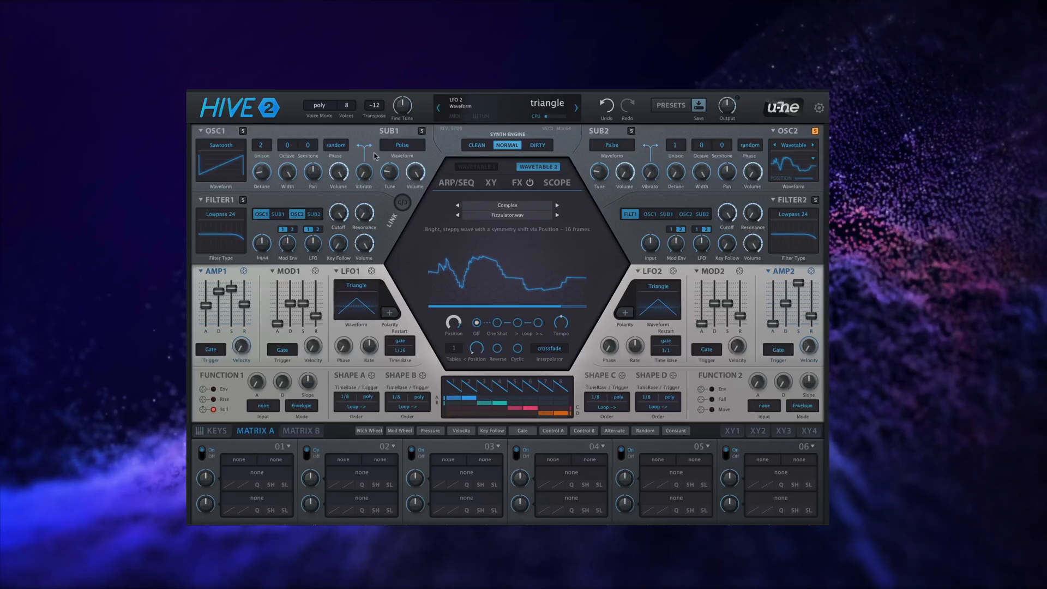
Turn off oscillator 2's solo and lower filter 1's cutoff
{"action": "left_click", "coordinate": [815, 132]}
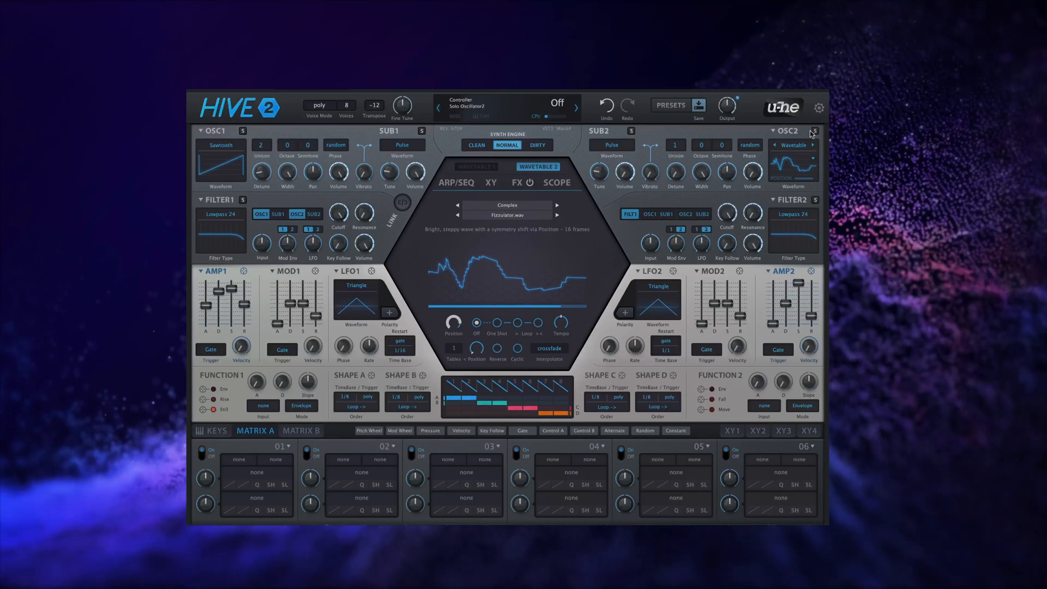
{"action": "left_click_drag", "start_coordinate": [338, 214], "coordinate": [336, 290]}
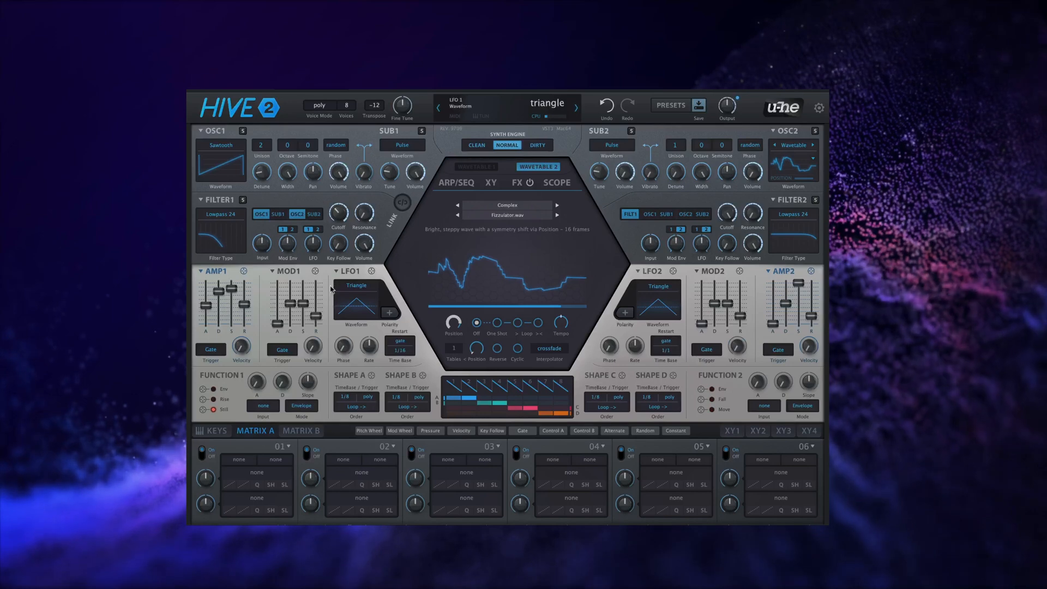
Set LFO 2's waveform to rand hold and route oscillator 2 into filter 2
{"action": "left_click", "coordinate": [660, 289]}
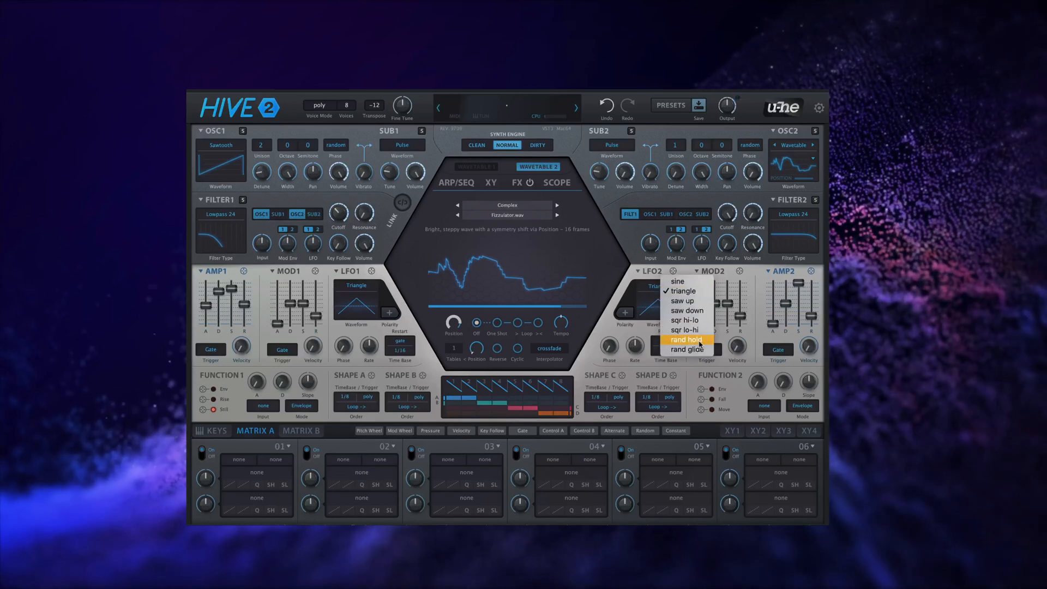
{"action": "left_click", "coordinate": [700, 345]}
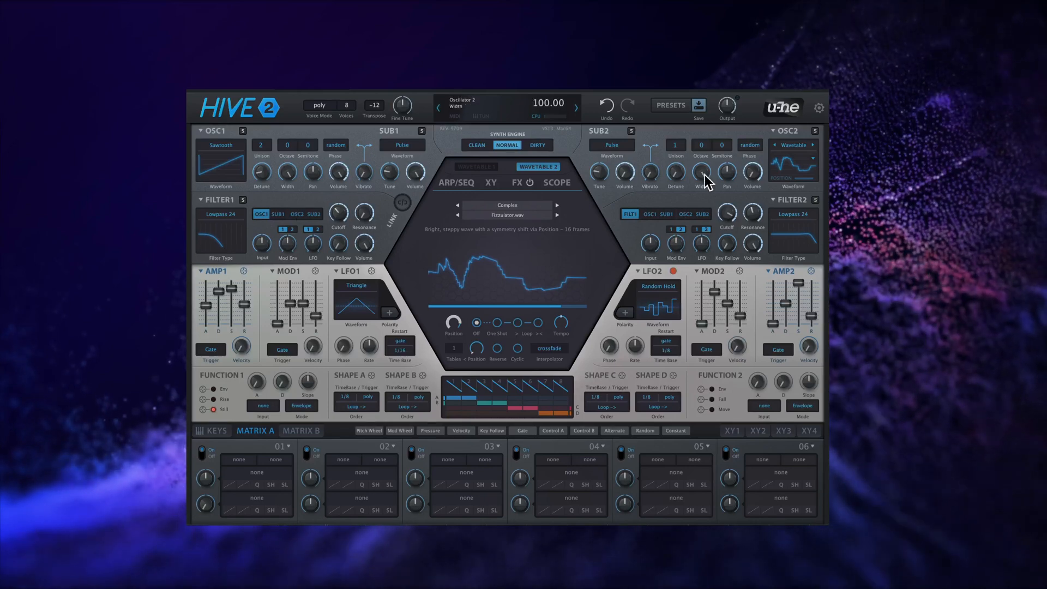
{"action": "left_click", "coordinate": [685, 214]}
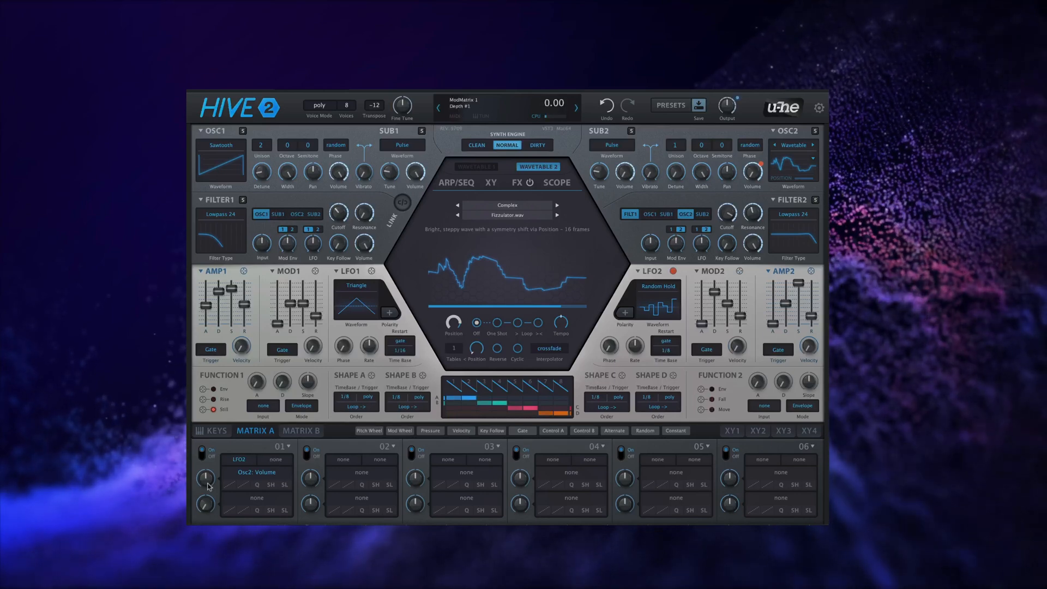
Adjust the positive depth of LFO 2's modulation of oscillator 2's volume in matrix slot 1
{"action": "left_click_drag", "start_coordinate": [207, 483], "coordinate": [213, 468]}
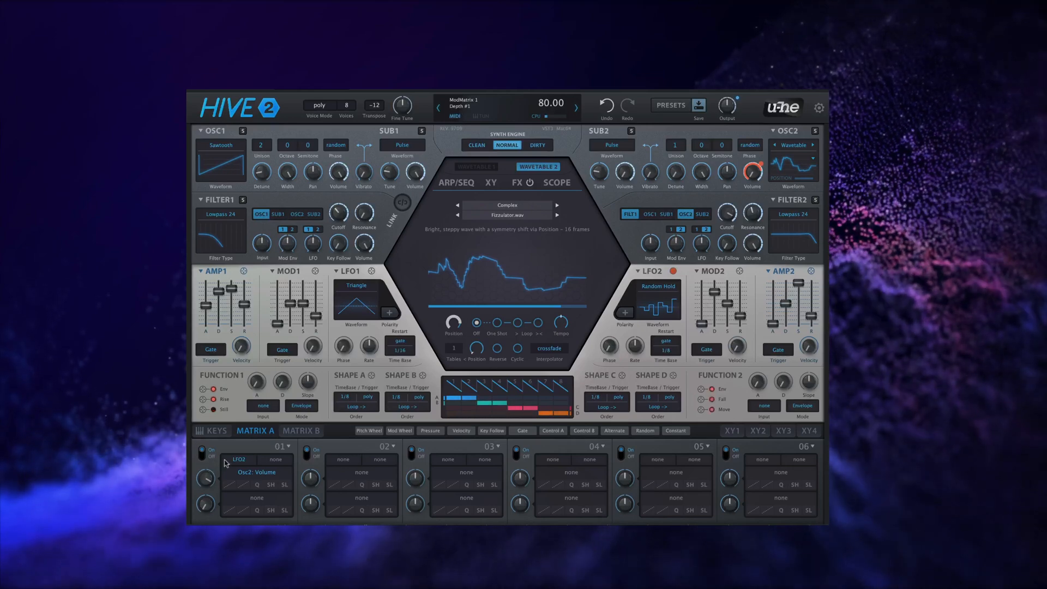
{"action": "left_click_drag", "start_coordinate": [202, 483], "coordinate": [201, 497]}
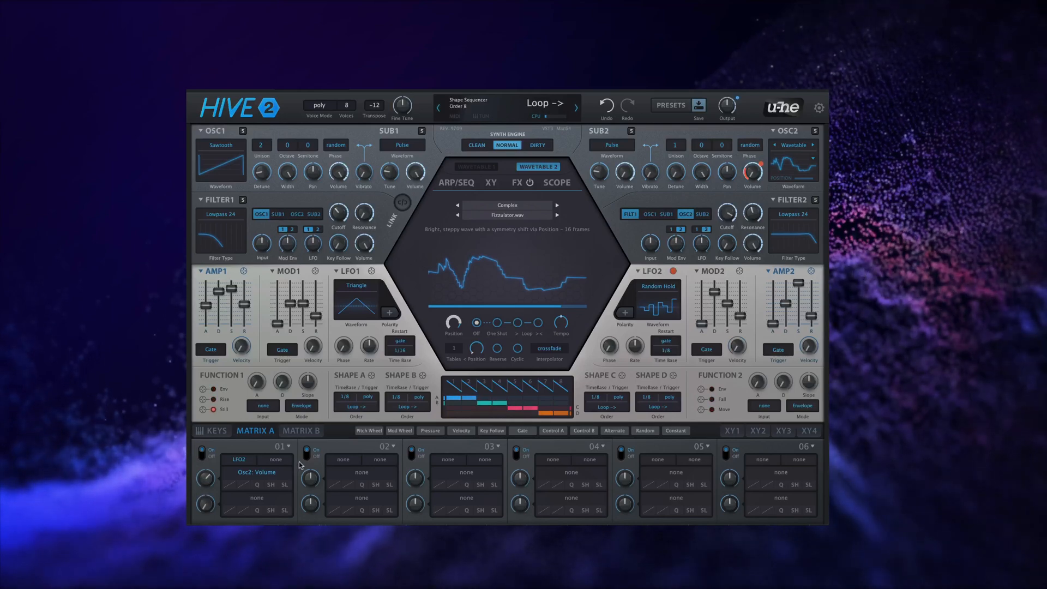
Assign filter 2's cutoff as the second target of the LFO 2 matrix slot and raise its modulation depth
{"action": "left_click_drag", "start_coordinate": [251, 502], "coordinate": [728, 214]}
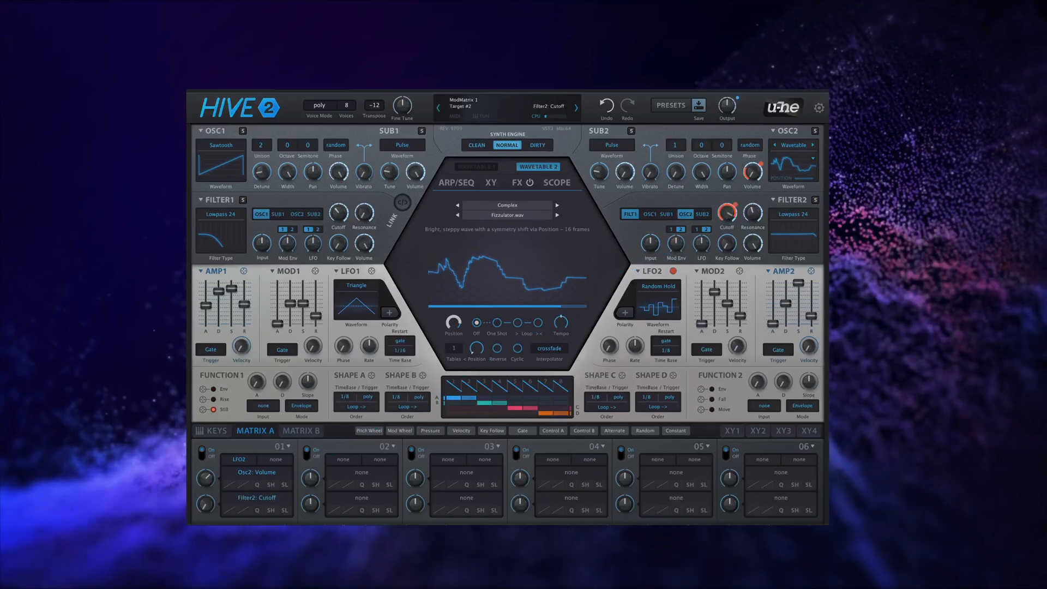
{"action": "left_click_drag", "start_coordinate": [207, 503], "coordinate": [210, 449]}
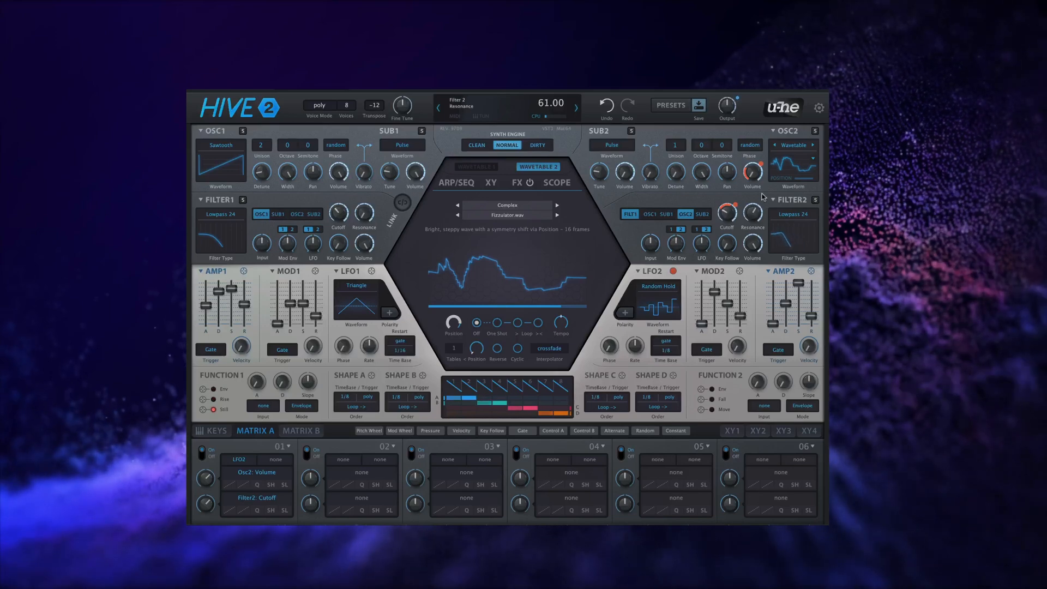
Raise filter 2's resonance and change its type to Lowpass 12
{"action": "left_click_drag", "start_coordinate": [762, 196], "coordinate": [764, 190]}
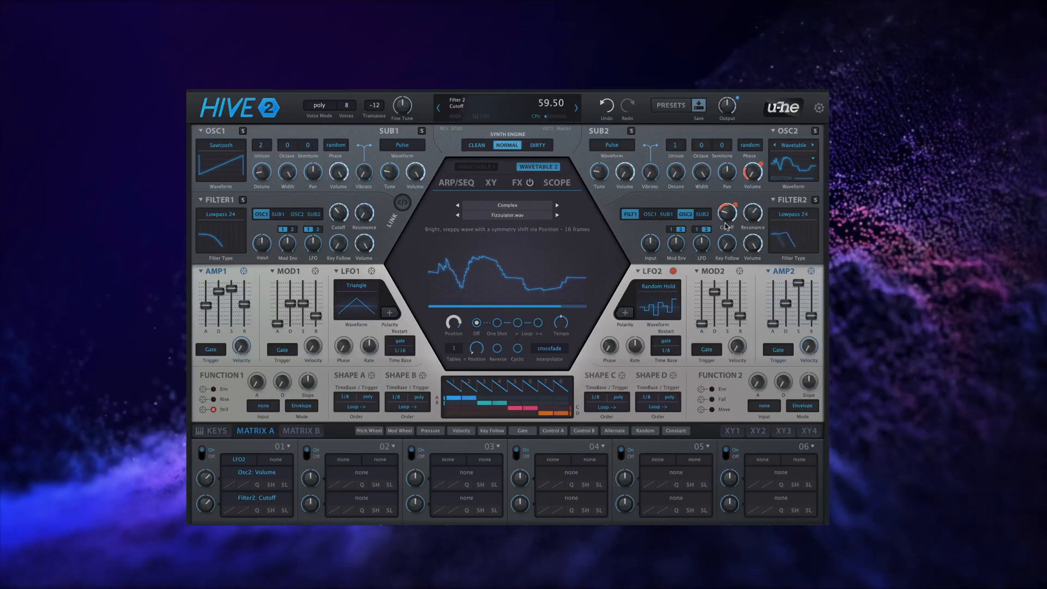
{"action": "left_click", "coordinate": [803, 221]}
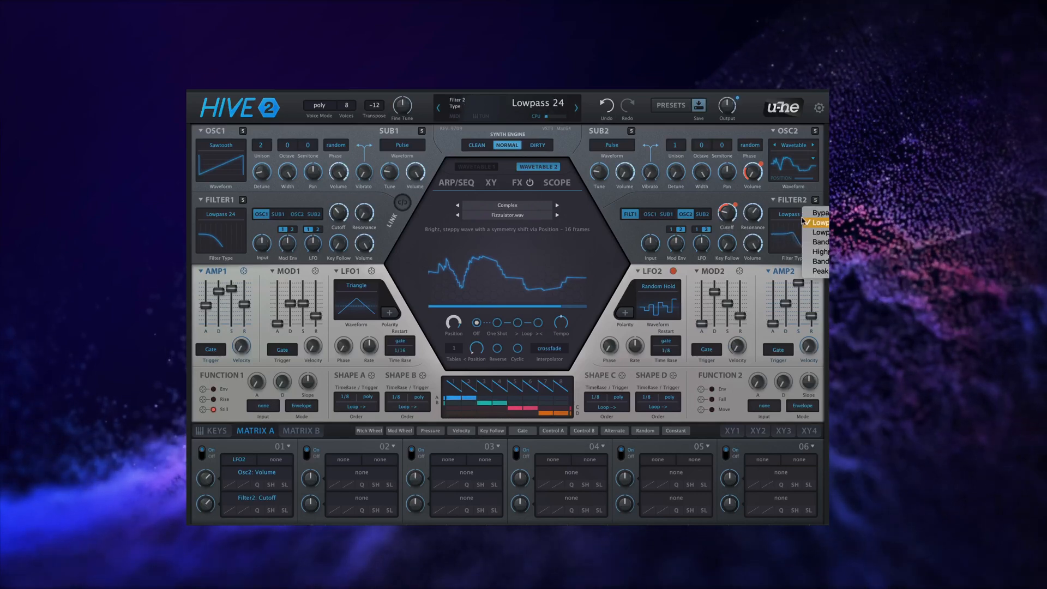
{"action": "left_click", "coordinate": [815, 236]}
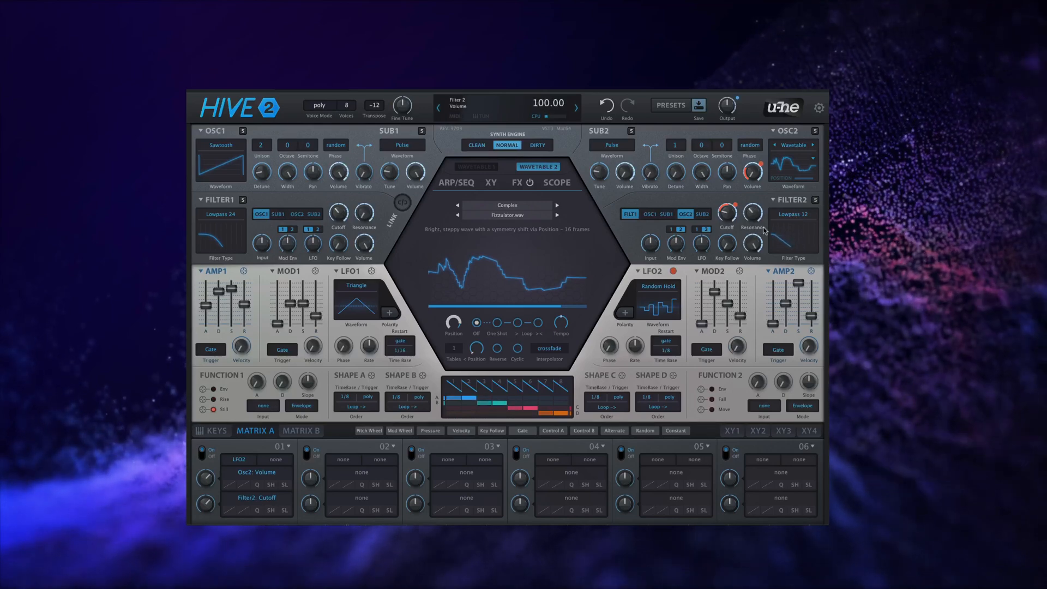
Reduce filter 2's volume and change its type to Highpass
{"action": "left_click_drag", "start_coordinate": [754, 243], "coordinate": [740, 307]}
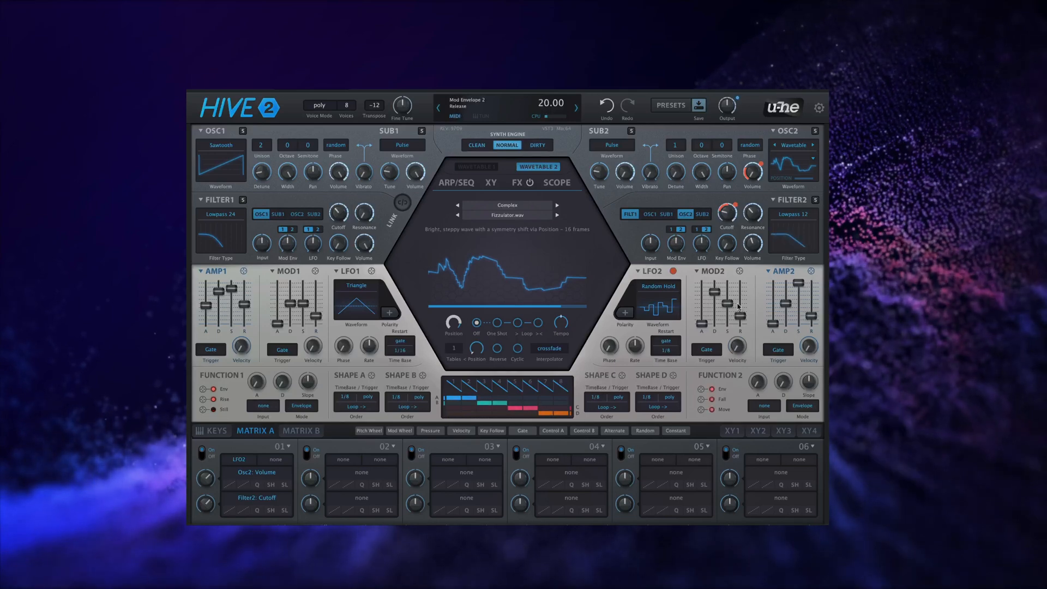
{"action": "left_click", "coordinate": [799, 215]}
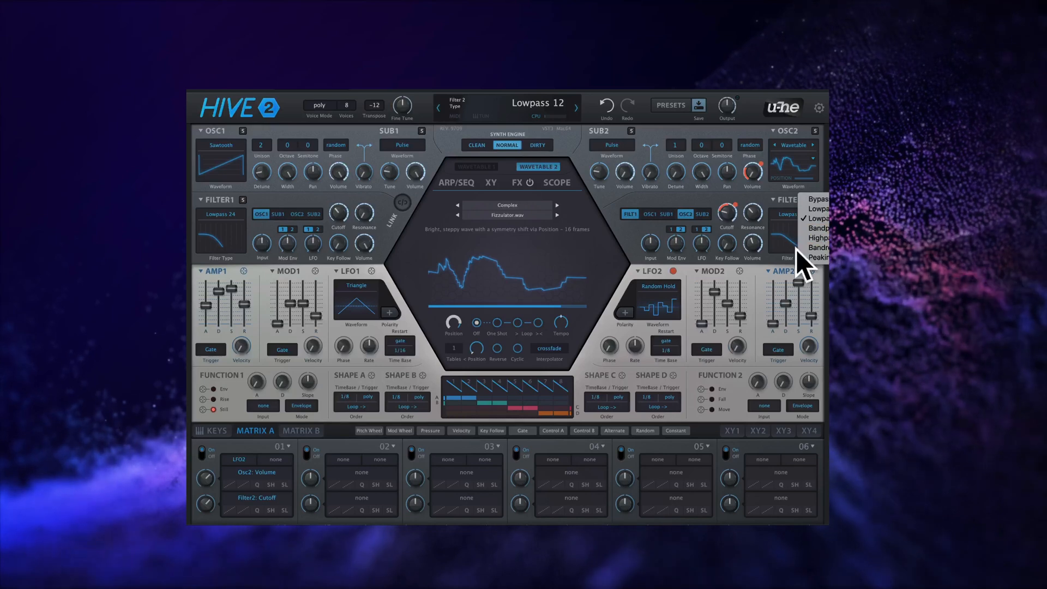
{"action": "left_click", "coordinate": [818, 238]}
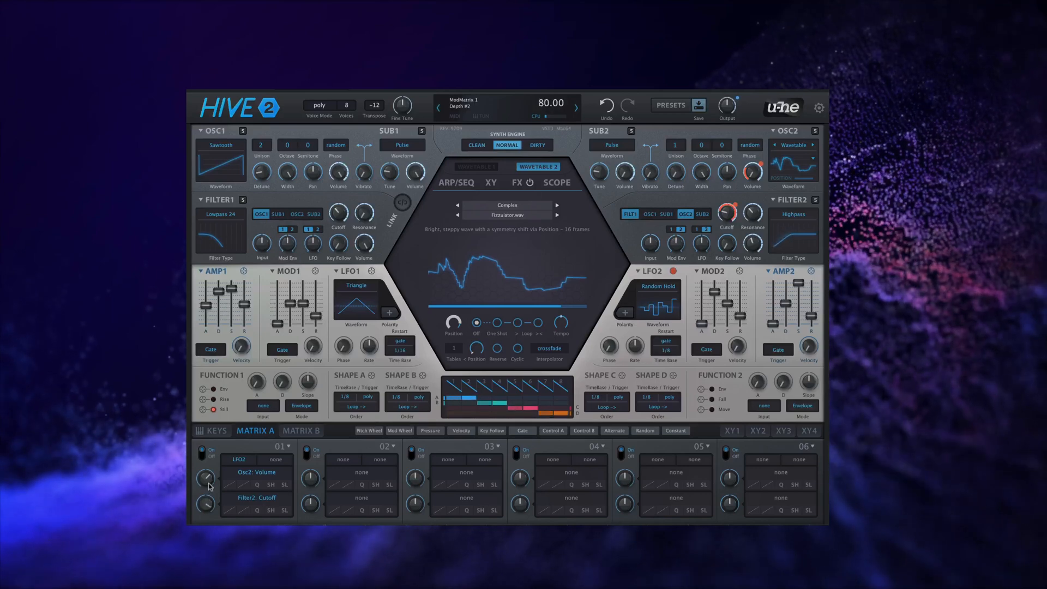
Set the LFO 2 modulation depth on filter 2's cutoff to 50 and fine-tune filter 2's settings
{"action": "left_click_drag", "start_coordinate": [208, 485], "coordinate": [207, 494]}
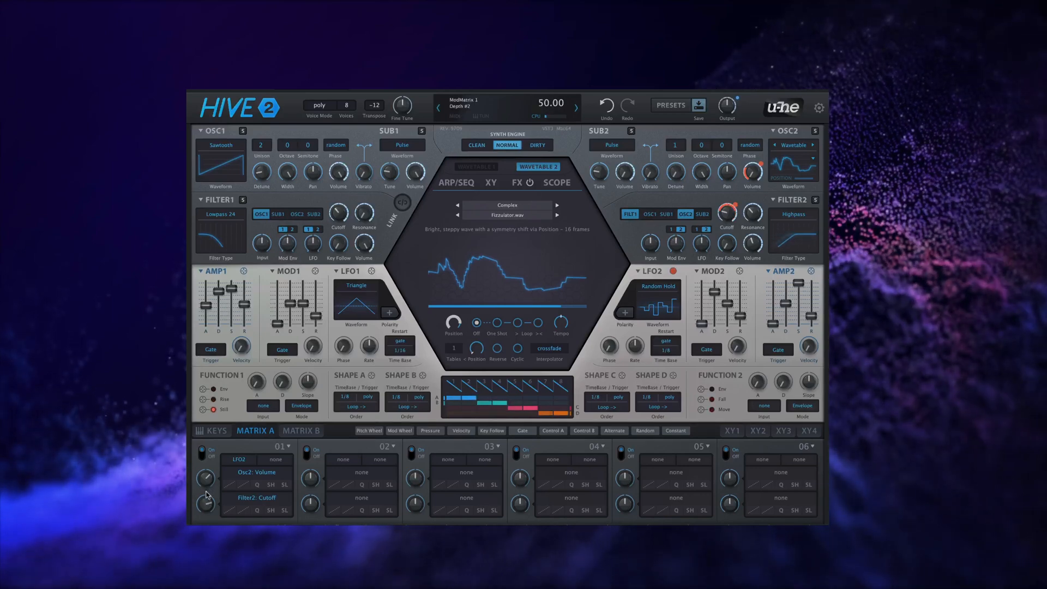
{"action": "left_click_drag", "start_coordinate": [731, 212], "coordinate": [750, 225]}
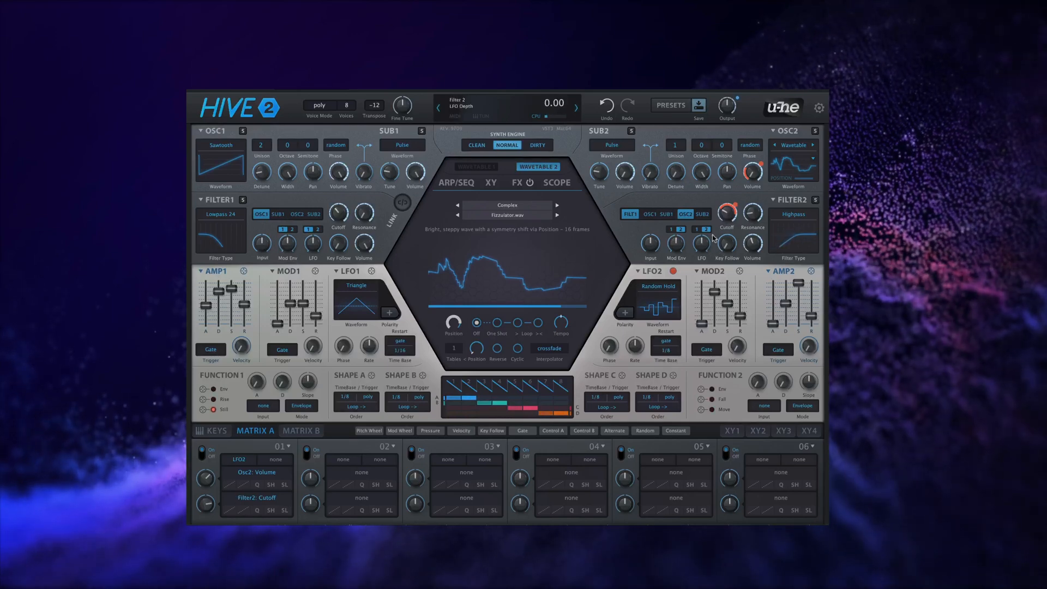
{"action": "left_click_drag", "start_coordinate": [713, 237], "coordinate": [709, 229]}
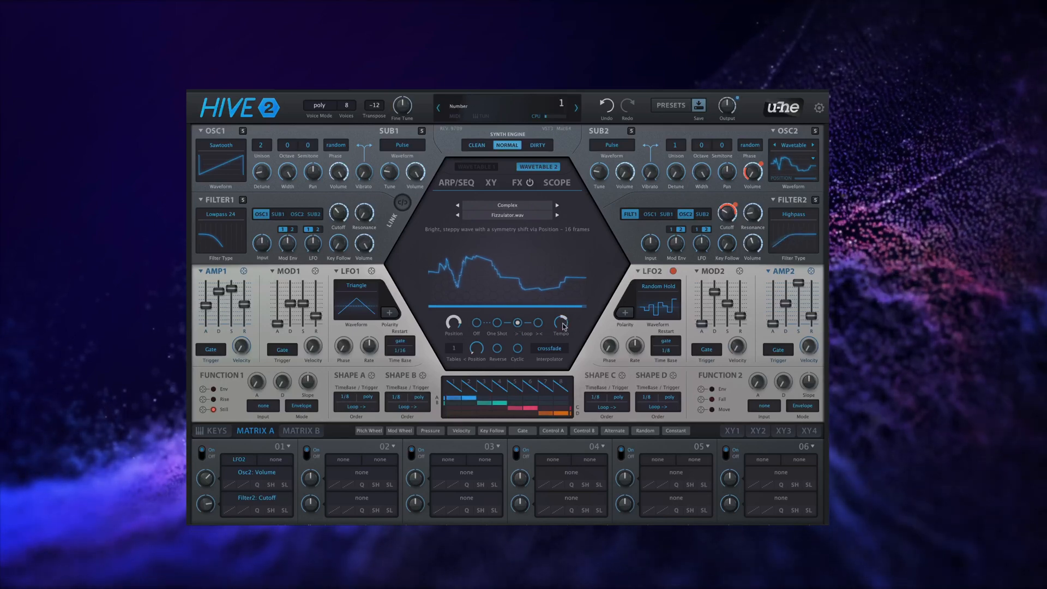
Lower the tempo of oscillator 2's looping wavetable and turn on its Cyclic option
{"action": "mouse_move", "coordinate": [564, 326]}
{"action": "left_mouse_down"}
{"action": "mouse_move", "coordinate": [562, 360]}
{"action": "mouse_move", "coordinate": [561, 339]}
{"action": "left_mouse_up"}
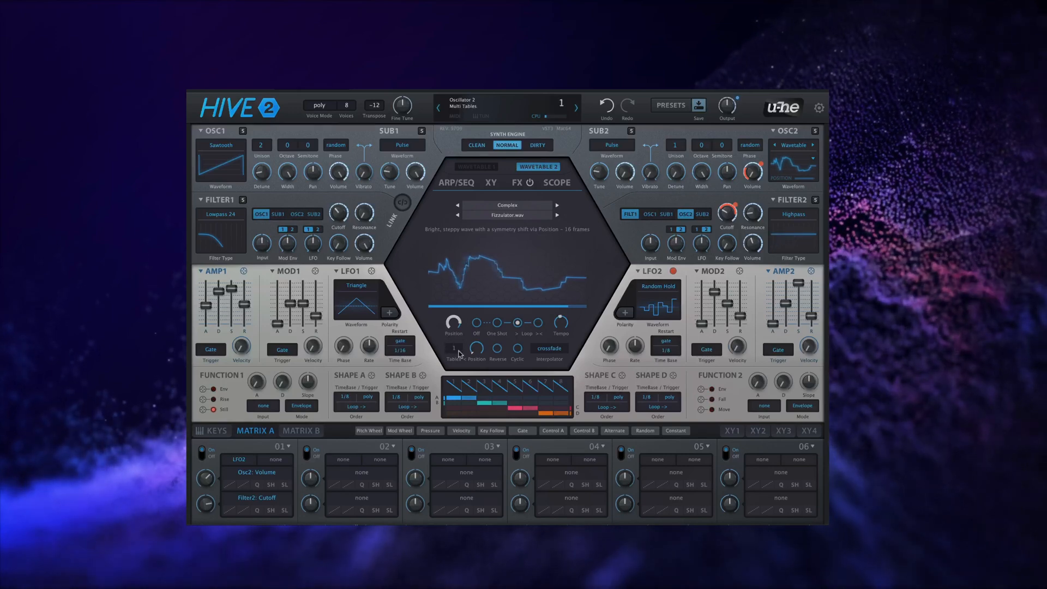
{"action": "left_click", "coordinate": [520, 348]}
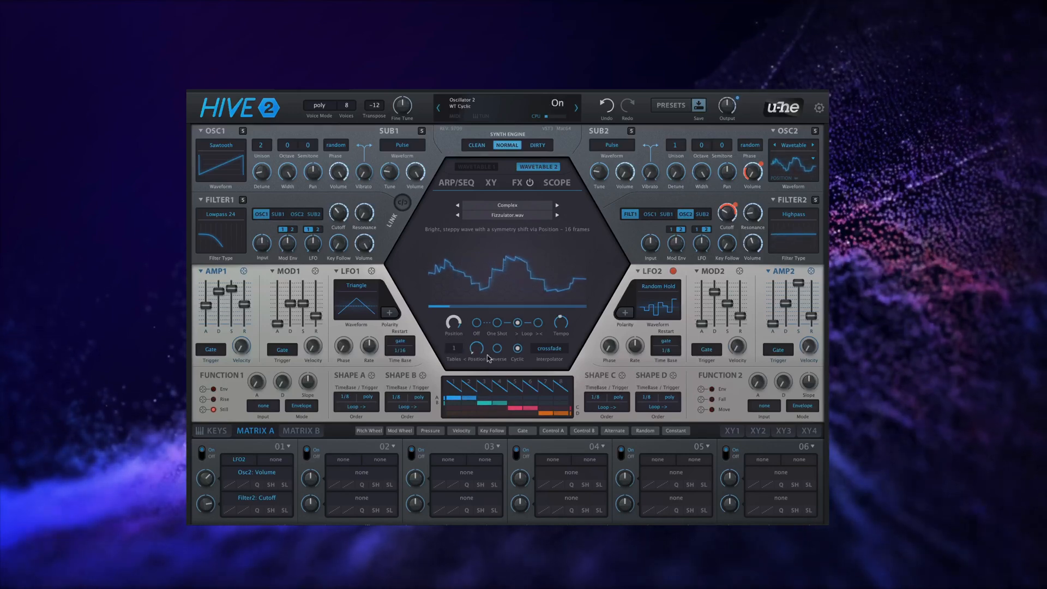
Fine-tune the tempo of oscillator 2's looping wavetable
{"action": "left_click_drag", "start_coordinate": [561, 324], "coordinate": [566, 315]}
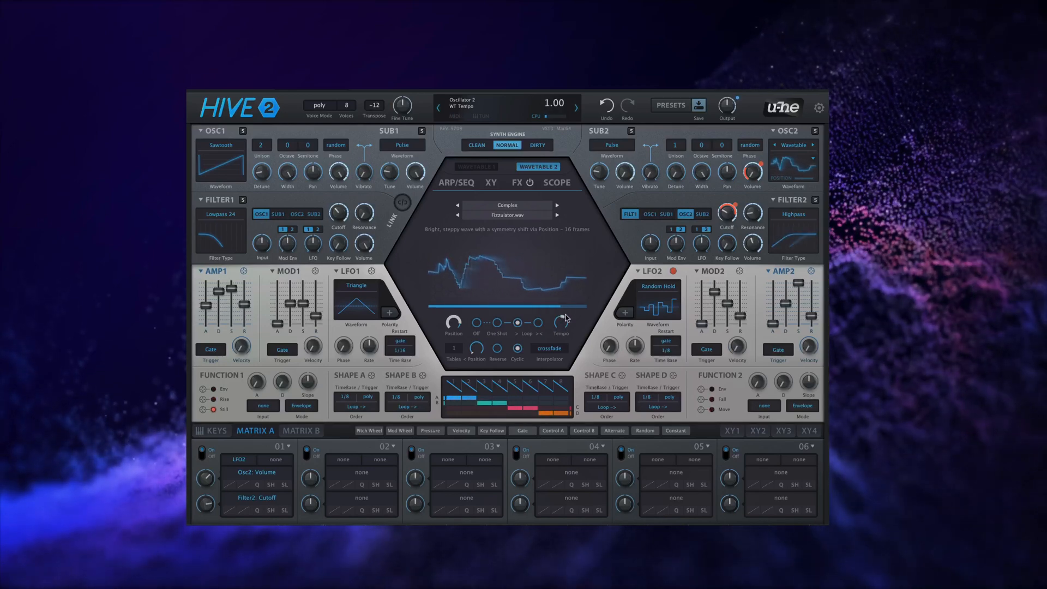
{"action": "left_click_drag", "start_coordinate": [565, 318], "coordinate": [565, 330]}
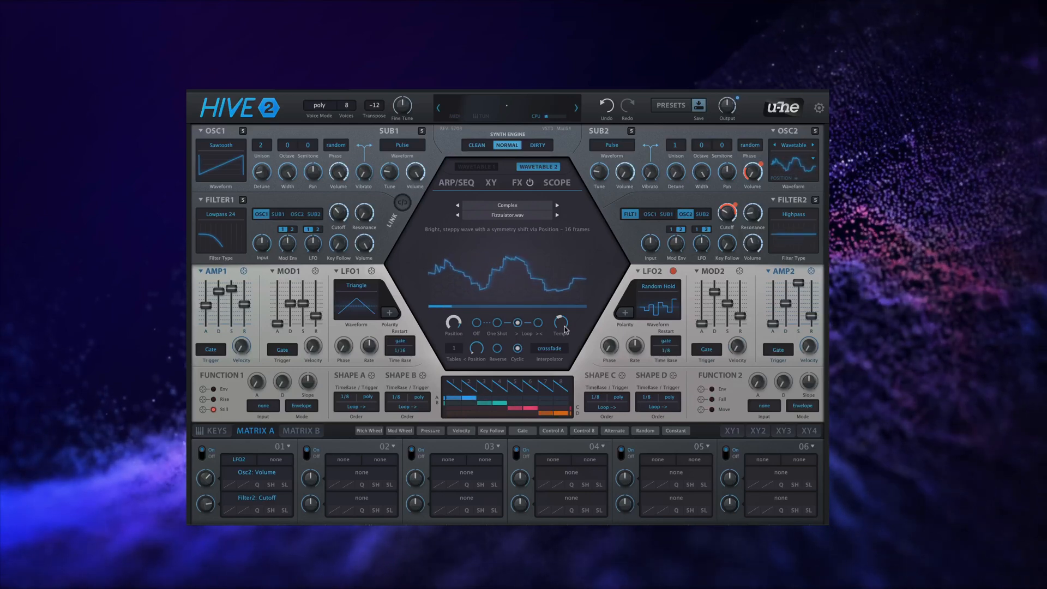
{"action": "left_click_drag", "start_coordinate": [564, 326], "coordinate": [565, 326]}
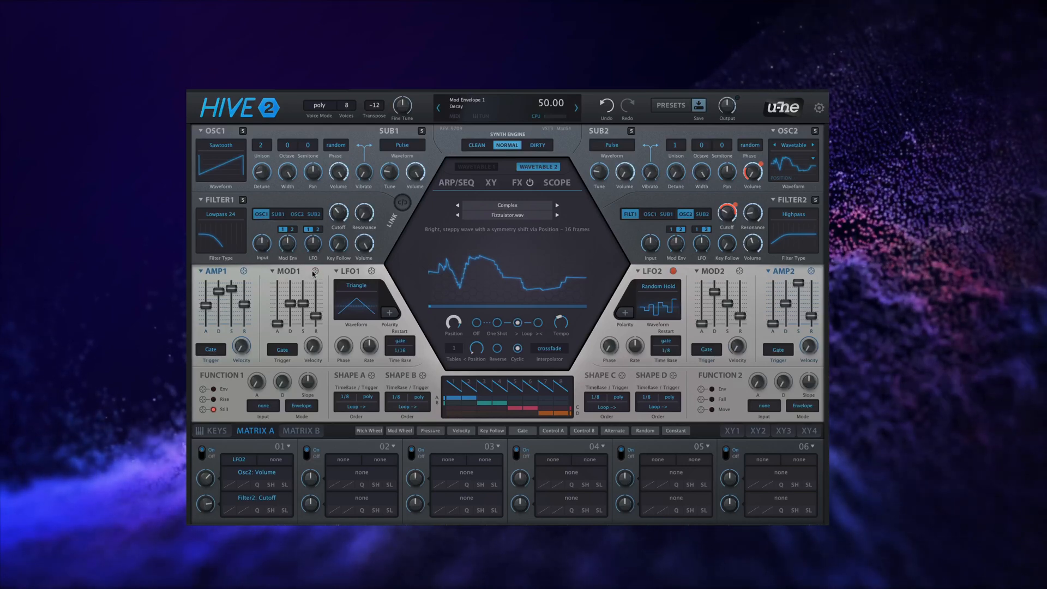
Assign the Mod 1 envelope to filter 1's cutoff with a depth of 38 and lengthen the envelope's attack
{"action": "left_click_drag", "start_coordinate": [315, 271], "coordinate": [338, 214]}
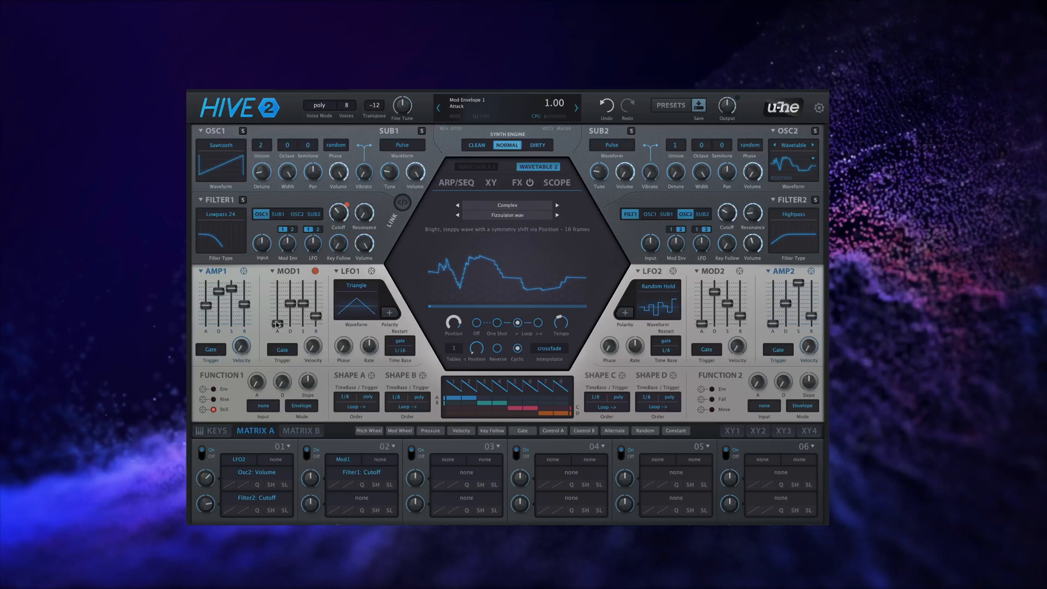
{"action": "left_click_drag", "start_coordinate": [277, 323], "coordinate": [290, 285]}
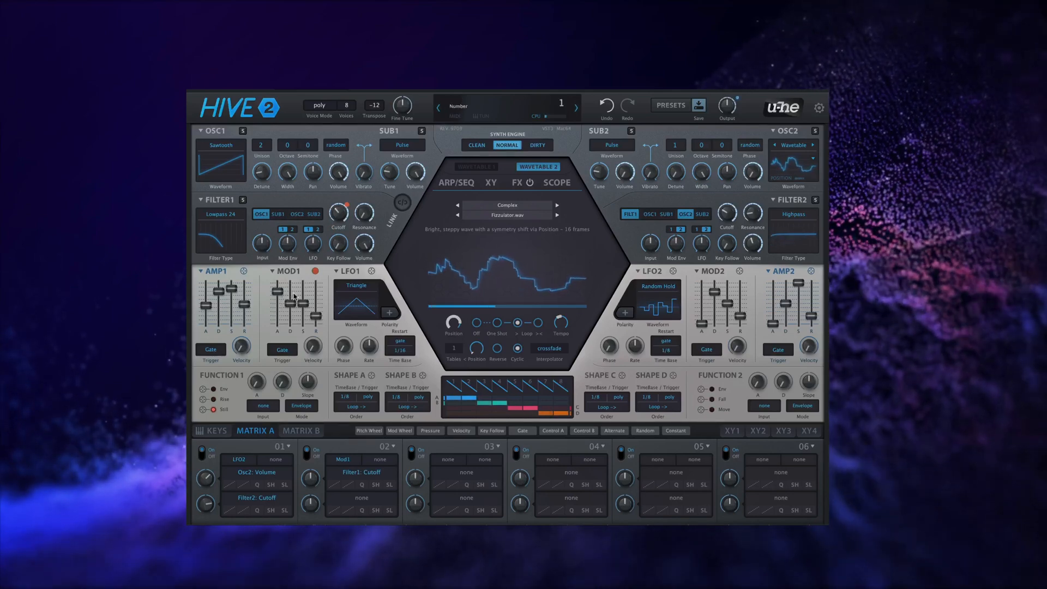
{"action": "left_click_drag", "start_coordinate": [275, 299], "coordinate": [274, 317]}
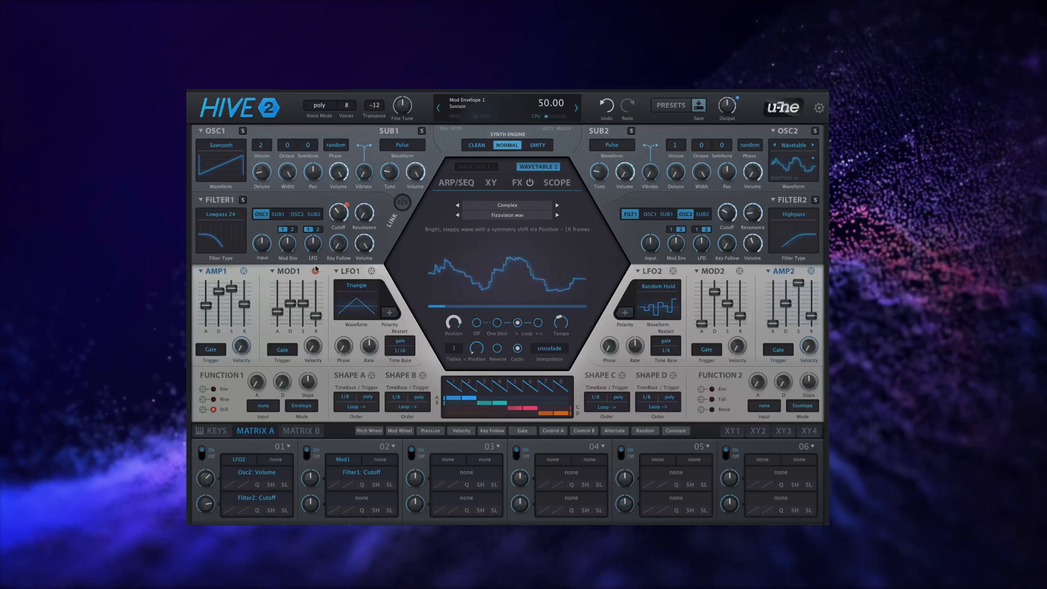
{"action": "left_click_drag", "start_coordinate": [321, 467], "coordinate": [318, 489]}
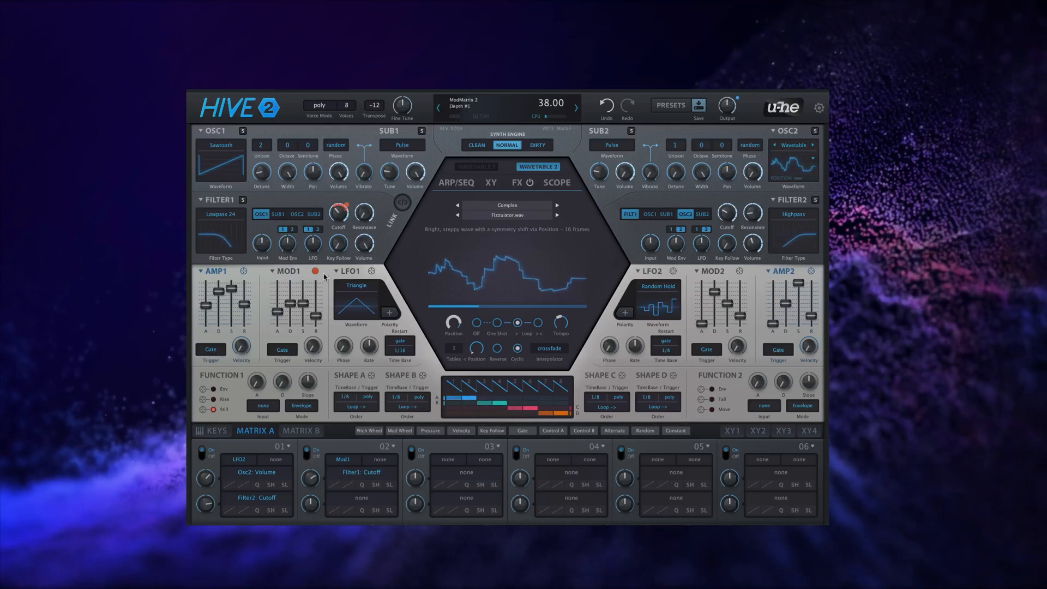
Raise Mod 1's attack, decay and sustain, set its release to 66, and slightly lengthen Amp 1's release
{"action": "left_click_drag", "start_coordinate": [277, 314], "coordinate": [280, 299]}
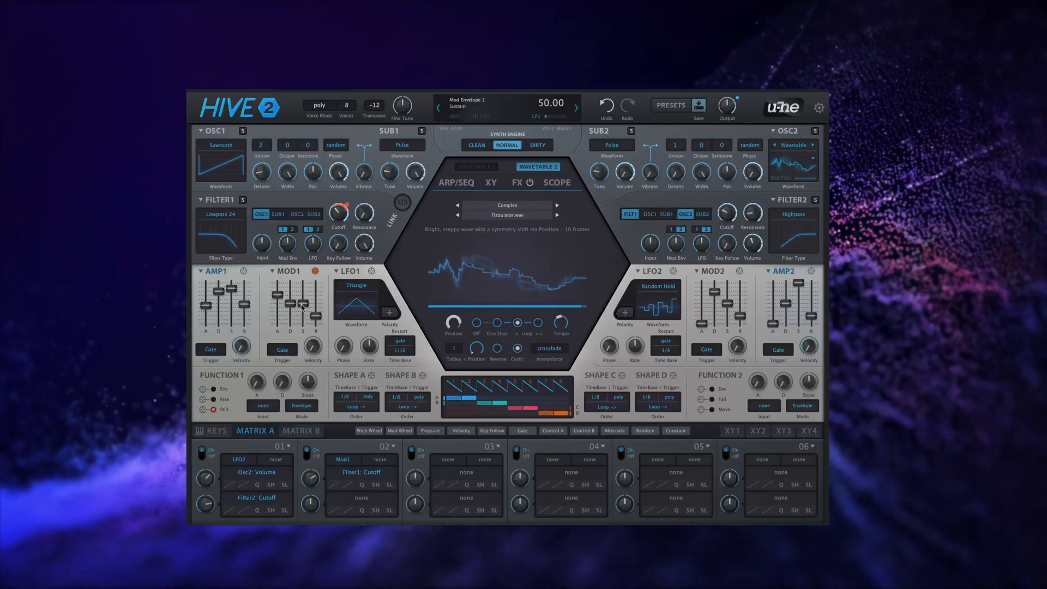
{"action": "left_click_drag", "start_coordinate": [315, 315], "coordinate": [324, 306]}
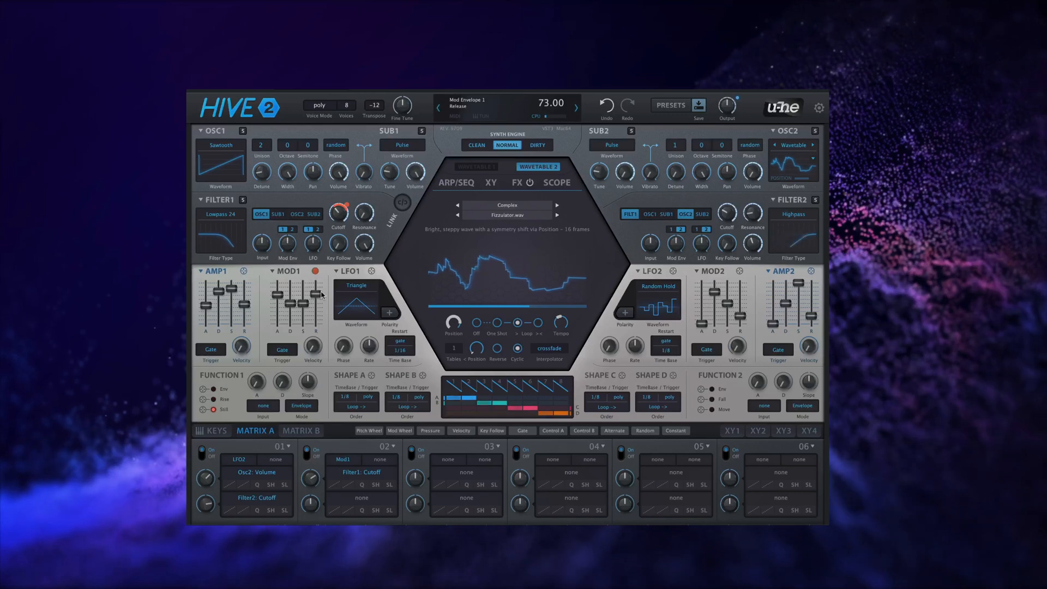
{"action": "mouse_move", "coordinate": [306, 305]}
{"action": "left_mouse_down"}
{"action": "mouse_move", "coordinate": [291, 295]}
{"action": "mouse_move", "coordinate": [315, 300]}
{"action": "left_mouse_up"}
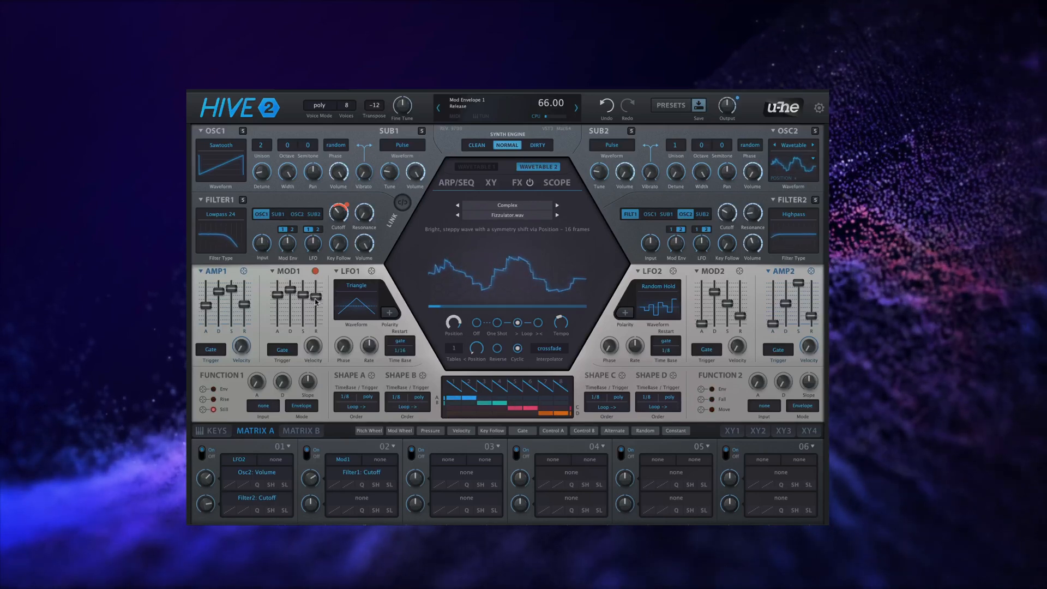
{"action": "left_click_drag", "start_coordinate": [245, 303], "coordinate": [246, 300]}
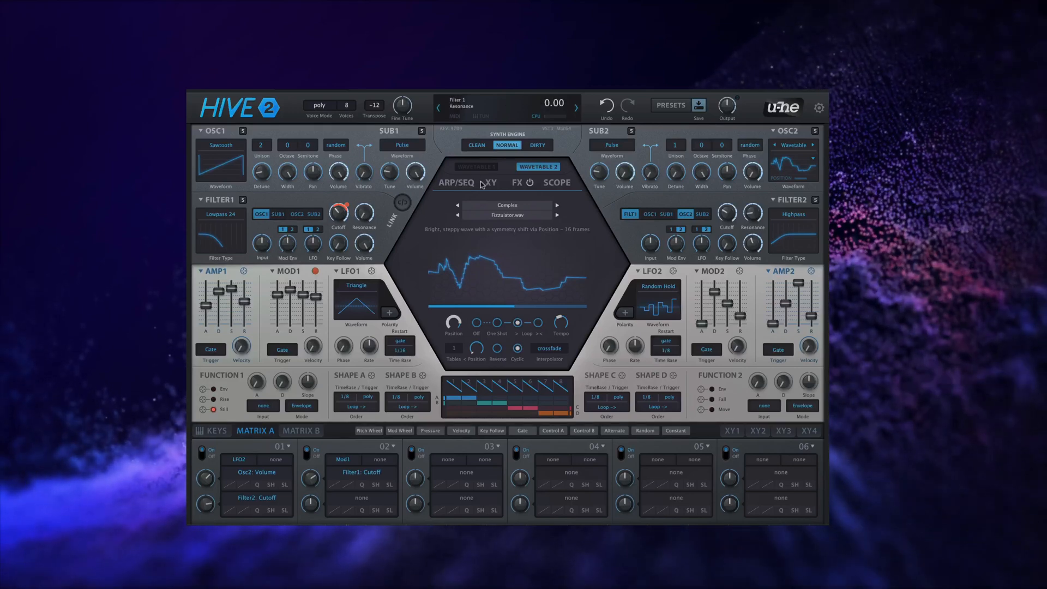
Enable the Reverb effect and place it first in the effects chain
{"action": "left_click", "coordinate": [518, 184]}
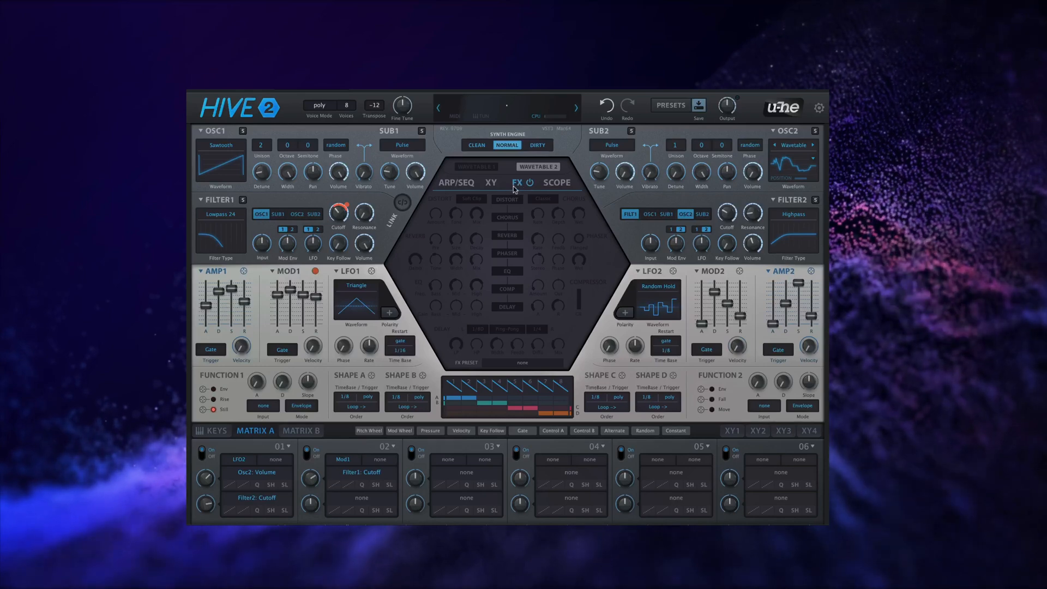
{"action": "left_click", "coordinate": [502, 239]}
{"action": "left_click_drag", "start_coordinate": [502, 238], "coordinate": [510, 200]}
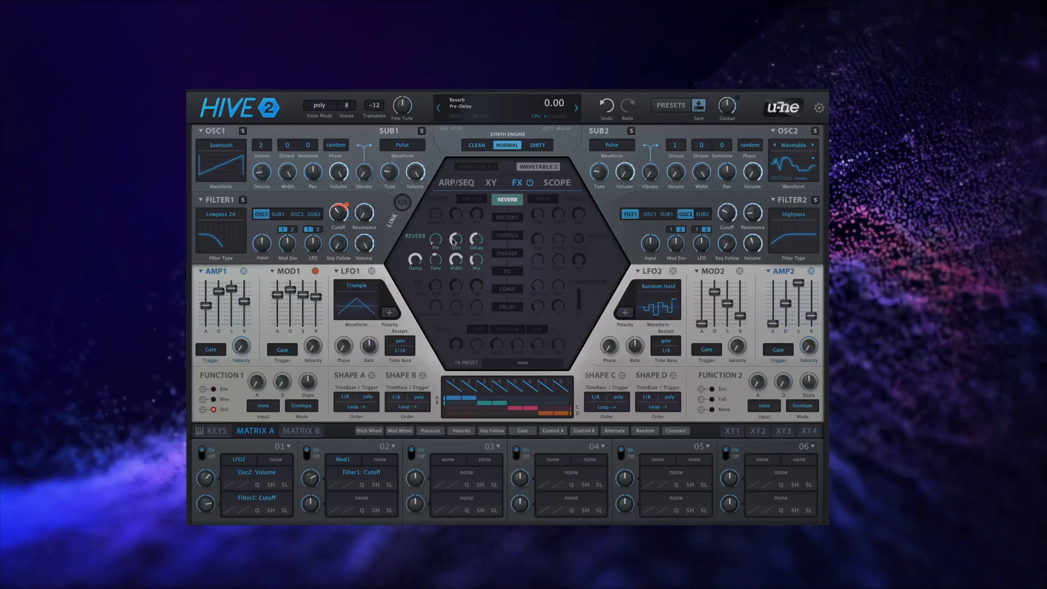
Increase the reverb's size and decay, reduce its damping, set its tone to 16 and adjust its dry/wet mix
{"action": "left_click_drag", "start_coordinate": [435, 259], "coordinate": [437, 245]}
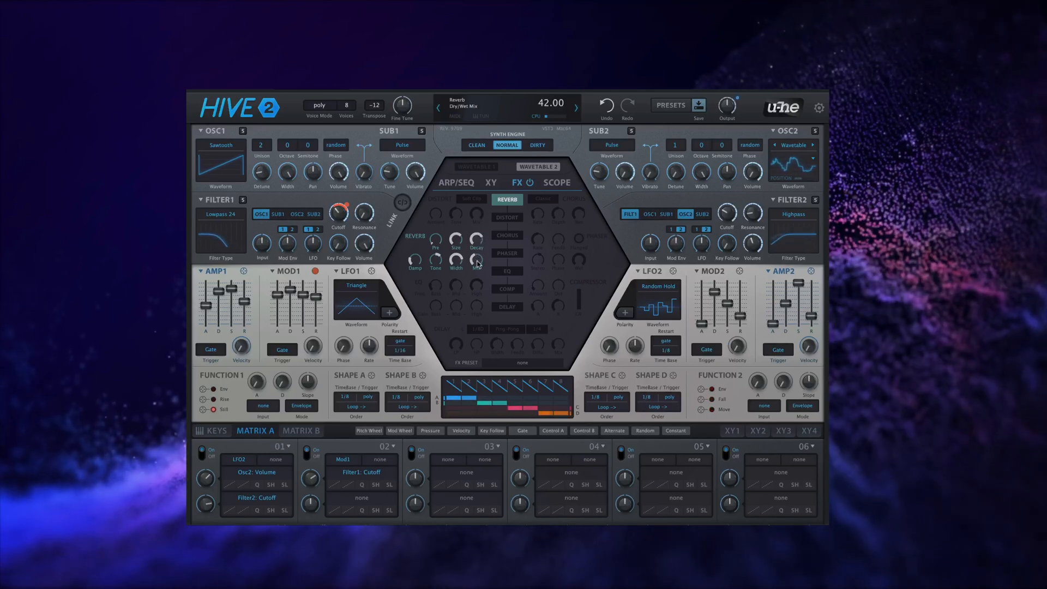
{"action": "left_click_drag", "start_coordinate": [477, 256], "coordinate": [414, 264]}
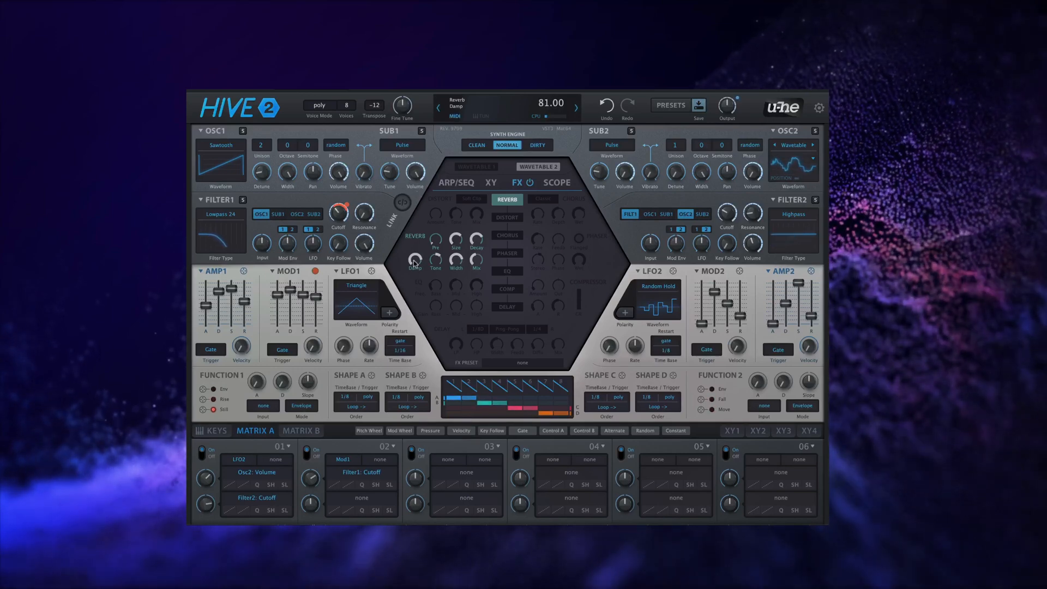
{"action": "left_click_drag", "start_coordinate": [414, 264], "coordinate": [478, 255]}
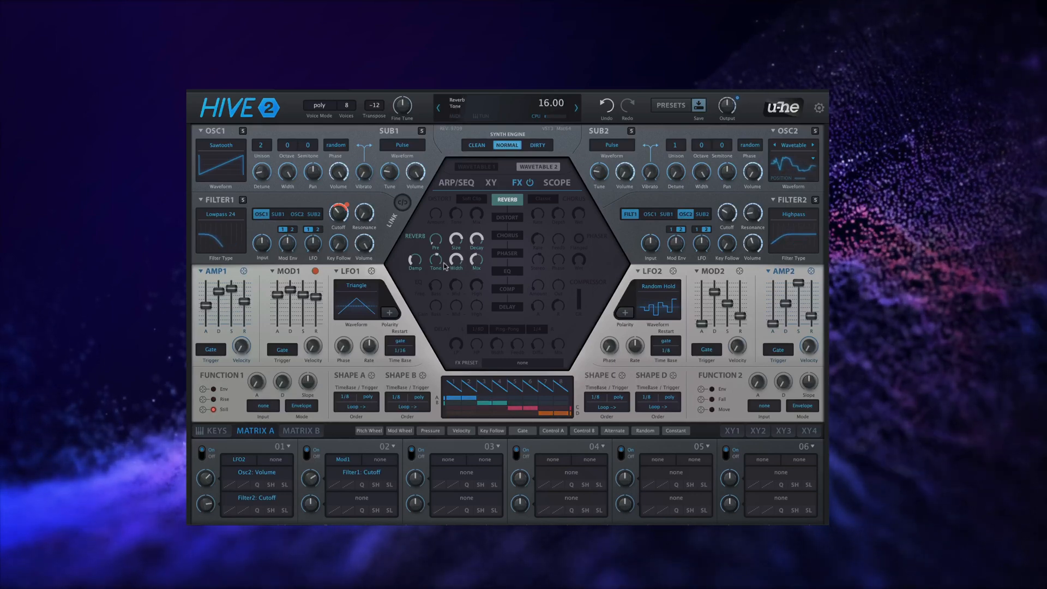
{"action": "mouse_move", "coordinate": [474, 242]}
{"action": "mouse_move", "coordinate": [474, 241]}
{"action": "left_mouse_down"}
{"action": "mouse_move", "coordinate": [477, 259]}
{"action": "mouse_move", "coordinate": [482, 242]}
{"action": "left_mouse_up"}
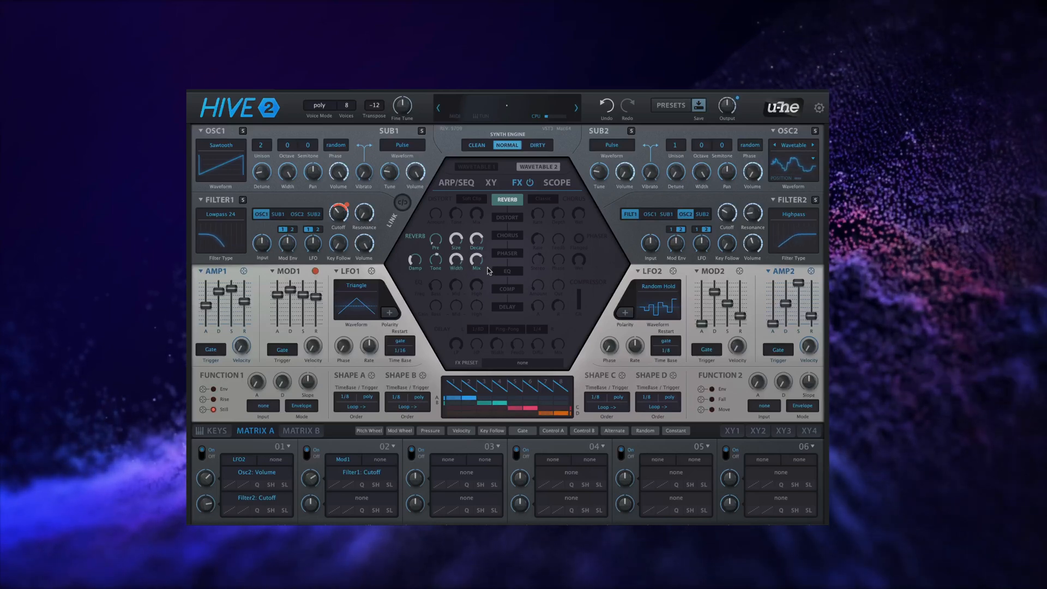
Enable the Phaser effect and place it directly after the reverb in the effects chain
{"action": "left_click", "coordinate": [507, 254]}
{"action": "left_click", "coordinate": [507, 253]}
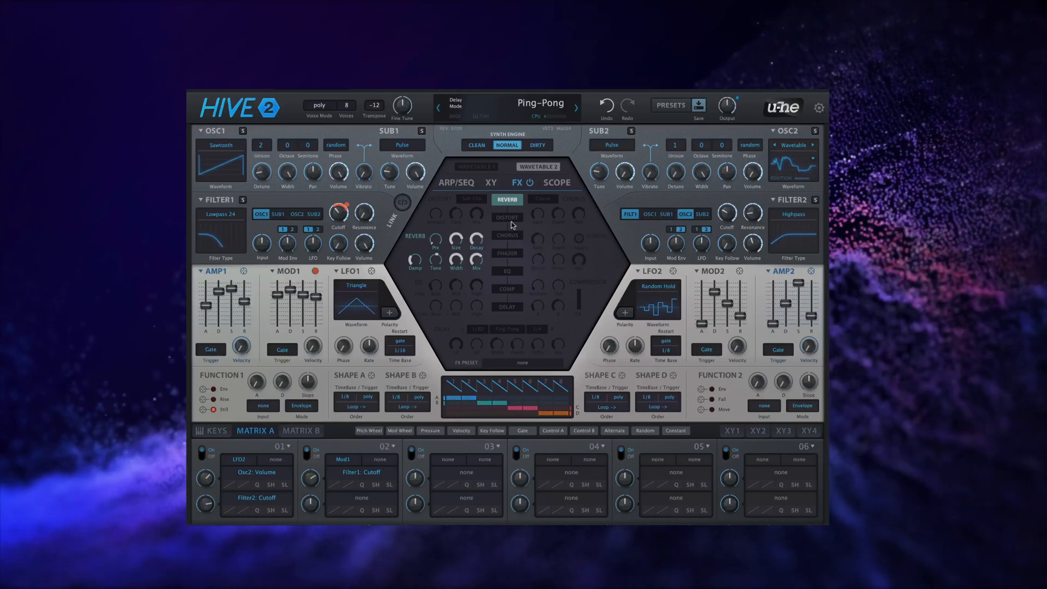
{"action": "left_click_drag", "start_coordinate": [504, 255], "coordinate": [505, 220]}
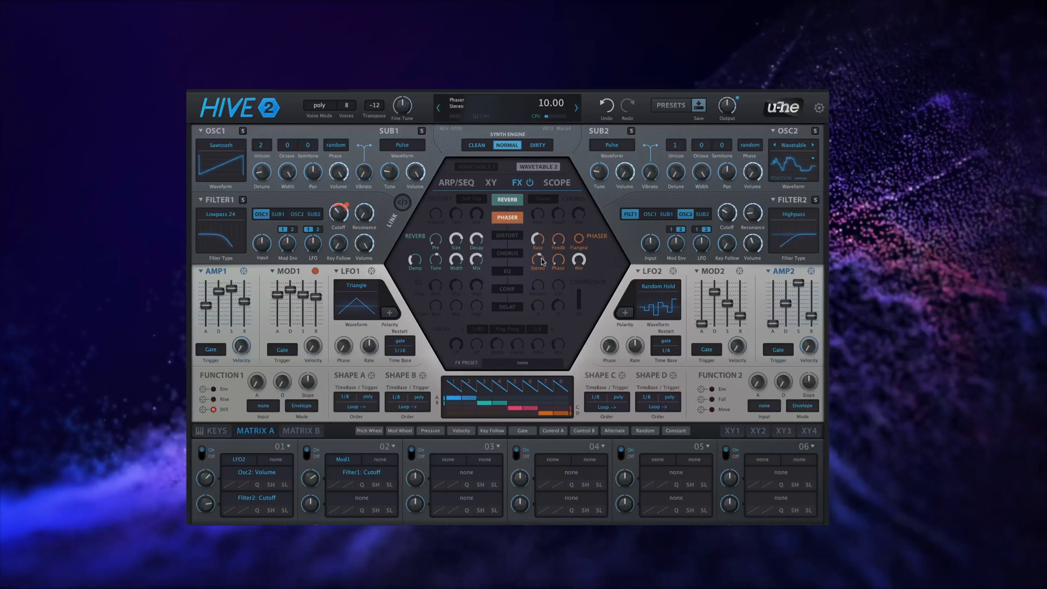
Adjust the phaser's rate and feedback and set its wet amount to 41.5
{"action": "left_click_drag", "start_coordinate": [571, 264], "coordinate": [577, 336]}
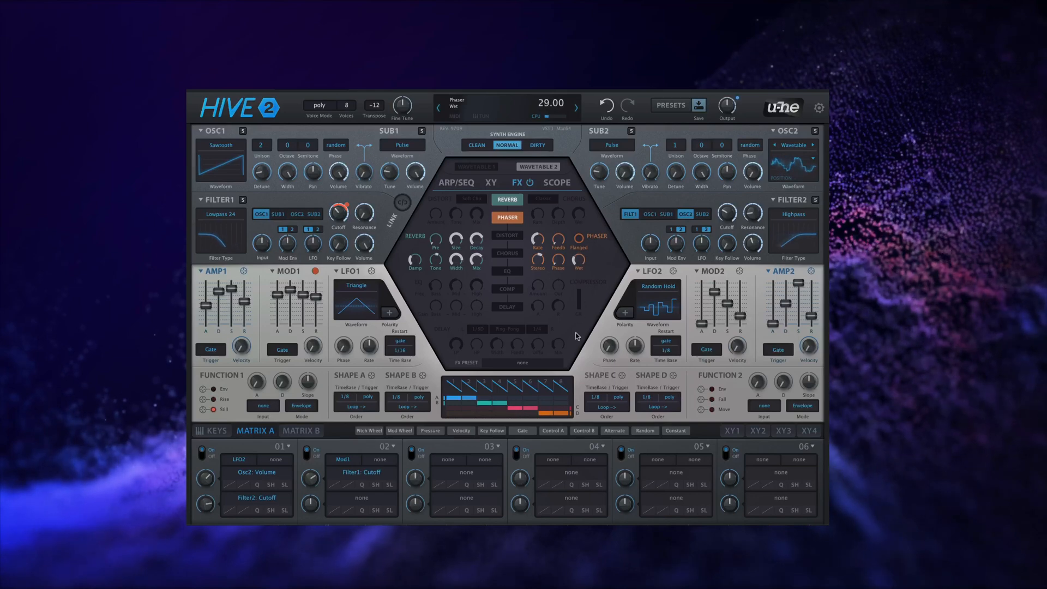
{"action": "left_click_drag", "start_coordinate": [560, 244], "coordinate": [528, 251]}
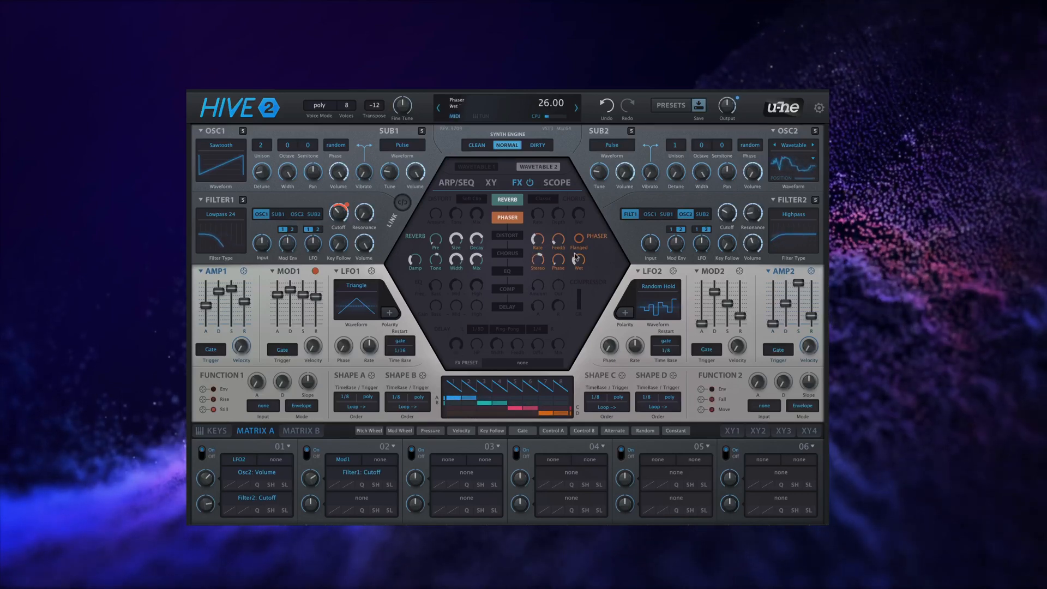
{"action": "left_click_drag", "start_coordinate": [579, 256], "coordinate": [583, 238]}
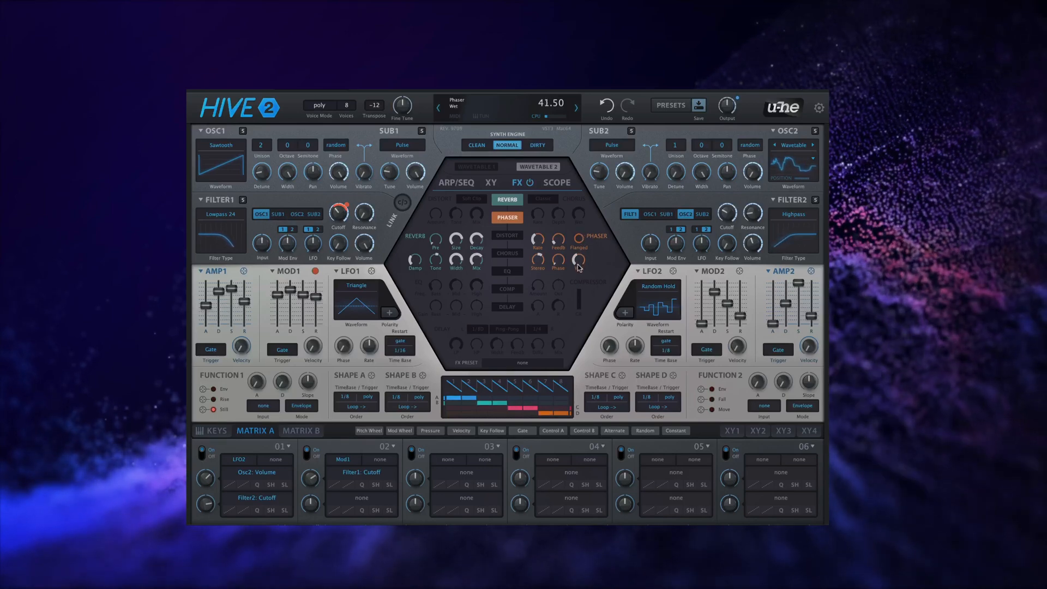